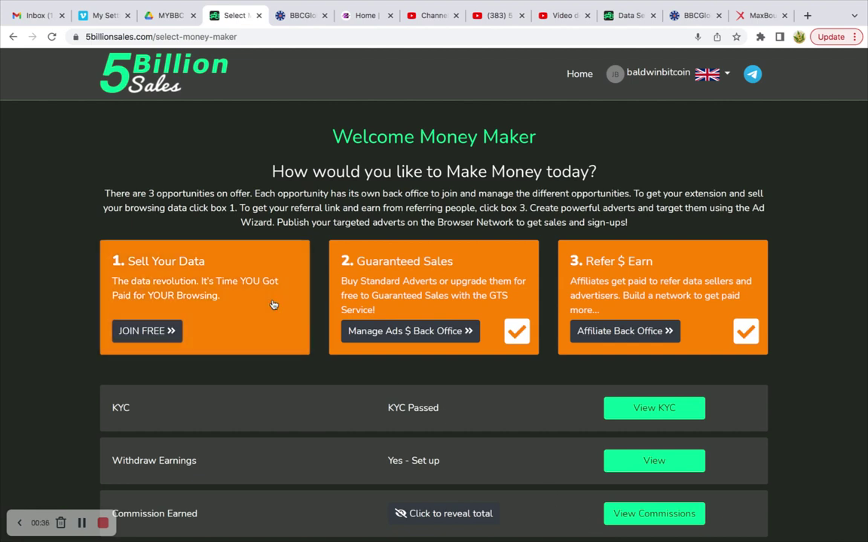
- Switch to the Gmail inbox and open the 5BillionSales email saying the Contract Plan is loaded
click(38, 15)
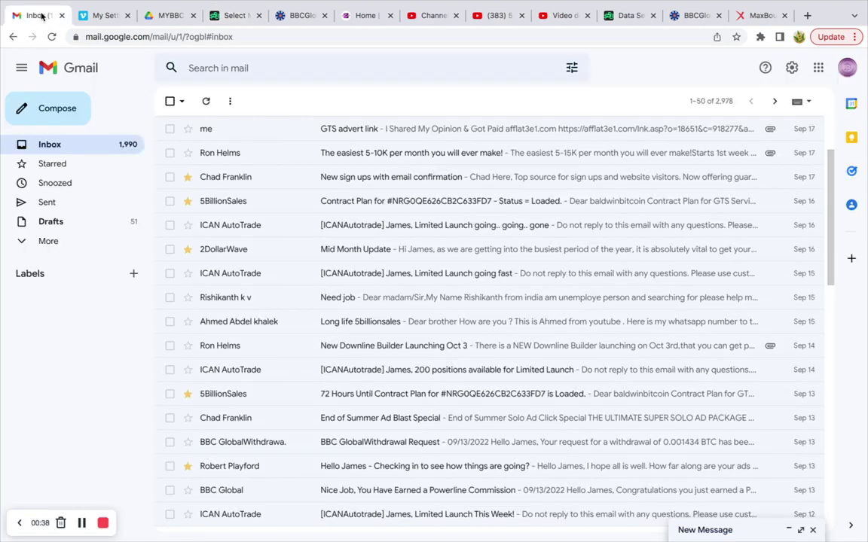
click(320, 200)
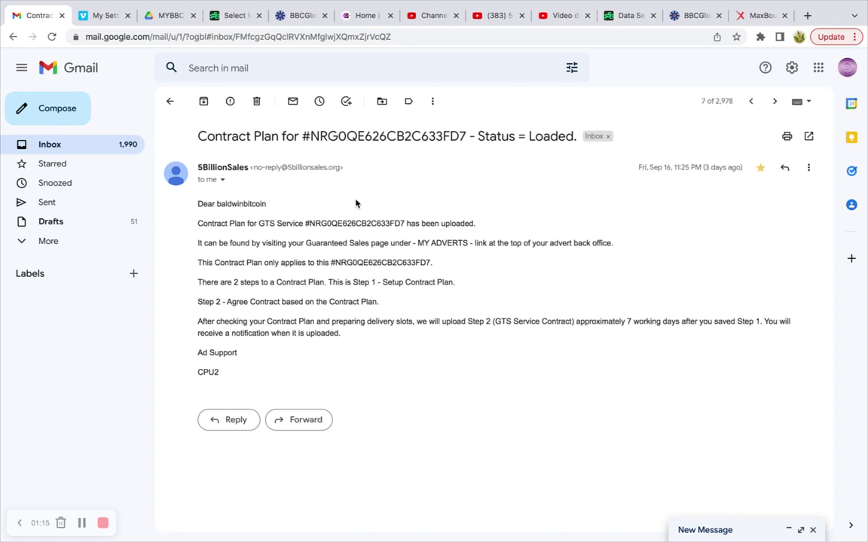
- Return to the 5BillionSales site and open the Guaranteed Sales ads back office, dismissing the update notice and chat message
click(243, 19)
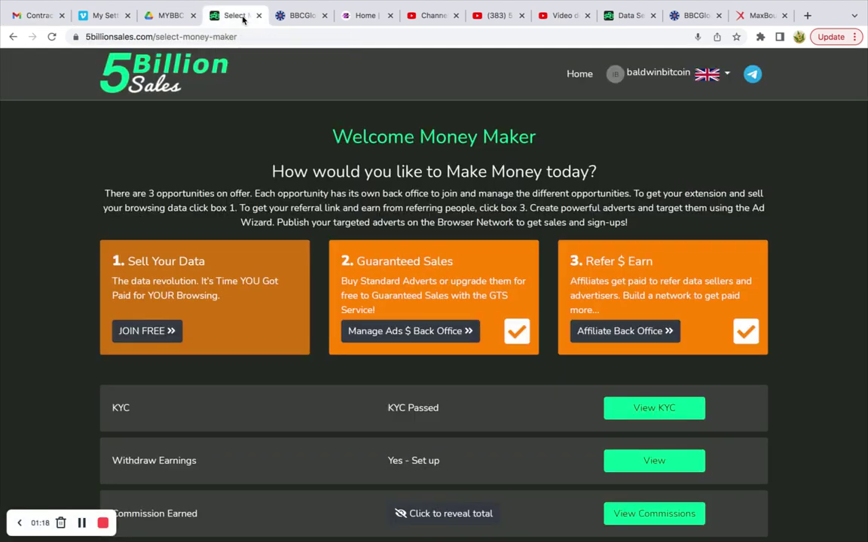
click(382, 333)
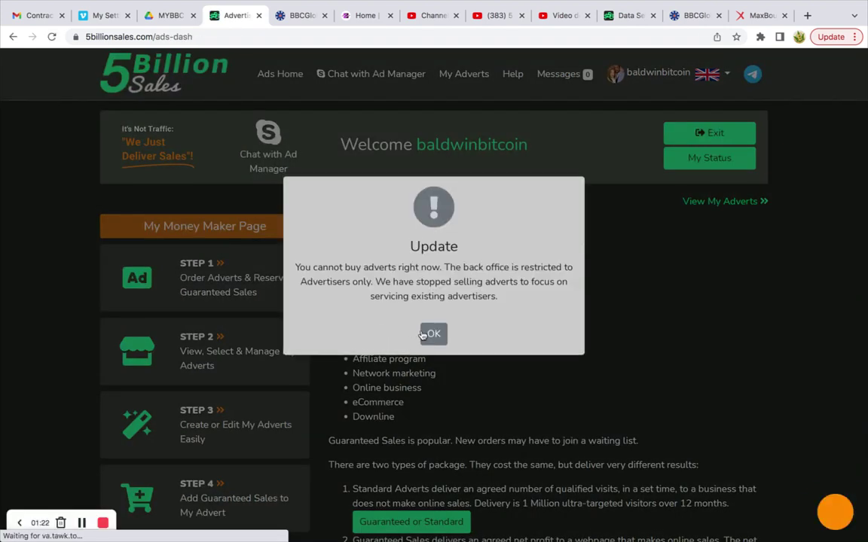
click(424, 333)
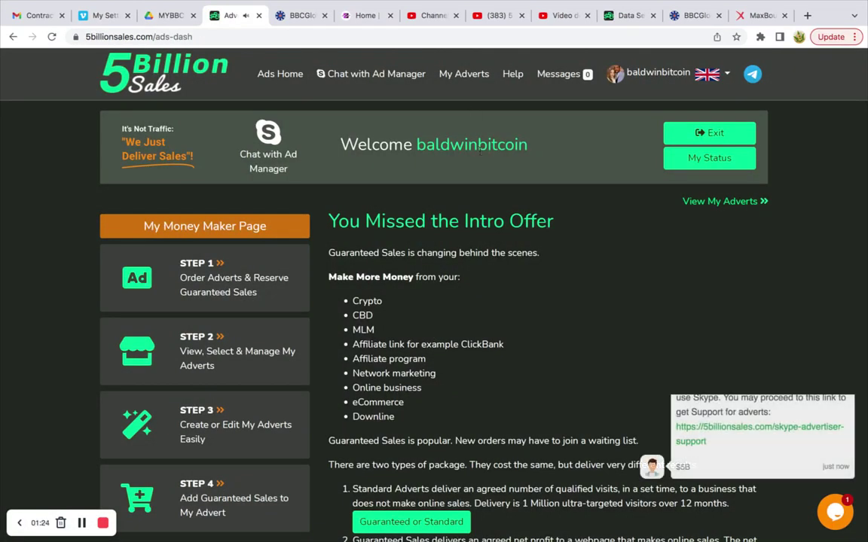
click(850, 346)
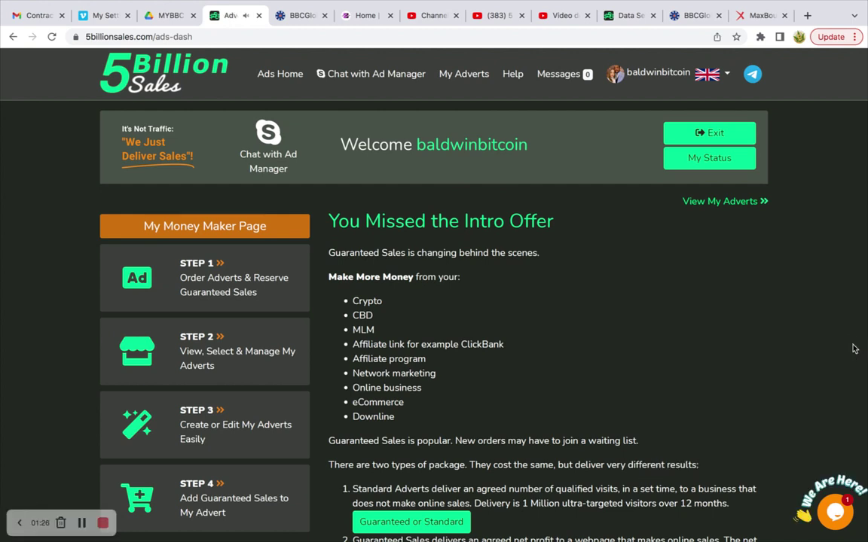
- Open the Guaranteed Sales Ads page and bring up its table of adverts with contract plans
click(461, 73)
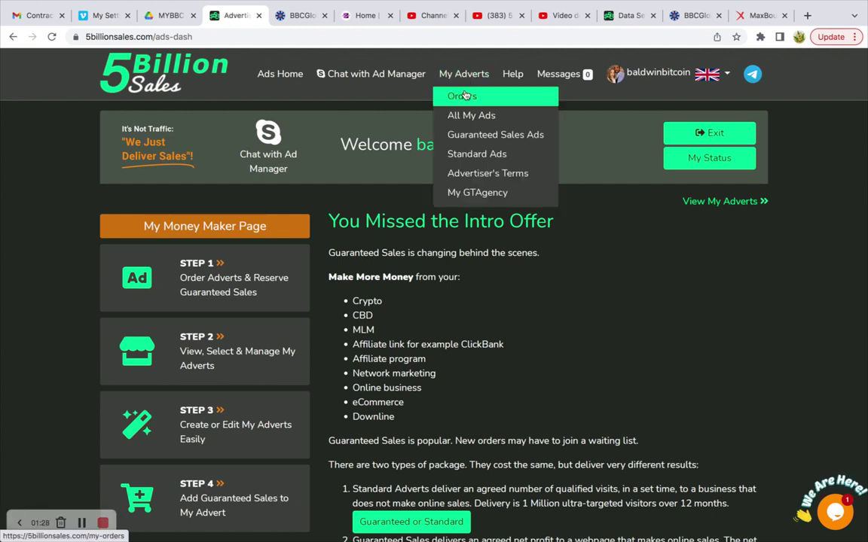
click(459, 135)
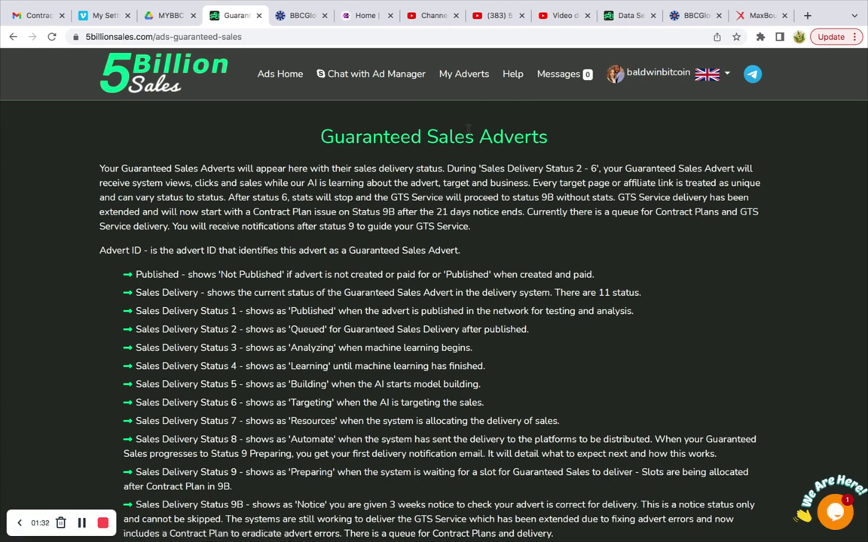
scroll(467, 184, down, 5)
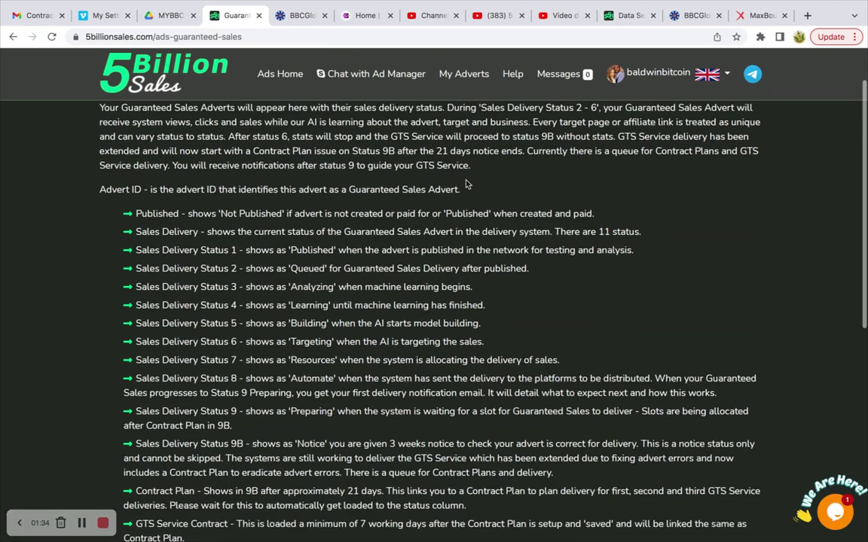
scroll(467, 184, down, 1)
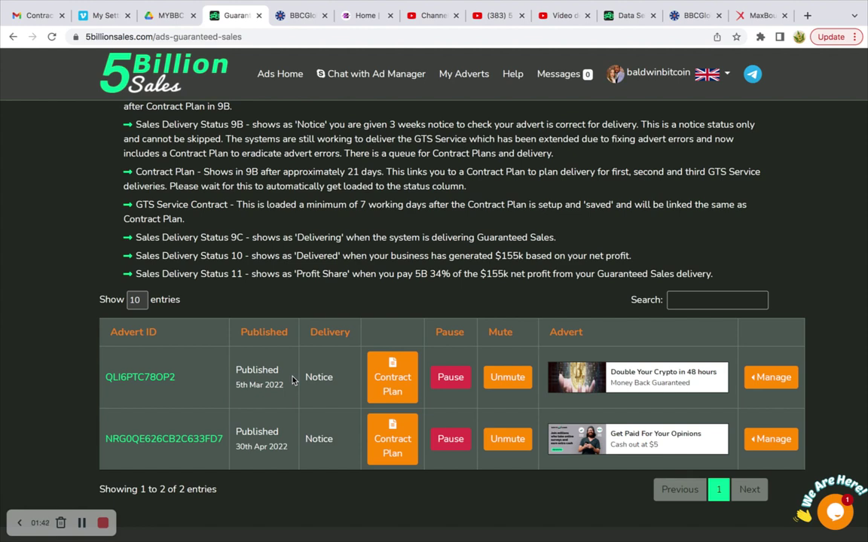
- Open the contract plan page from the 5th Mar 2022 advert and start the plan setup for the 30th Apr 2022 GTS service
click(393, 384)
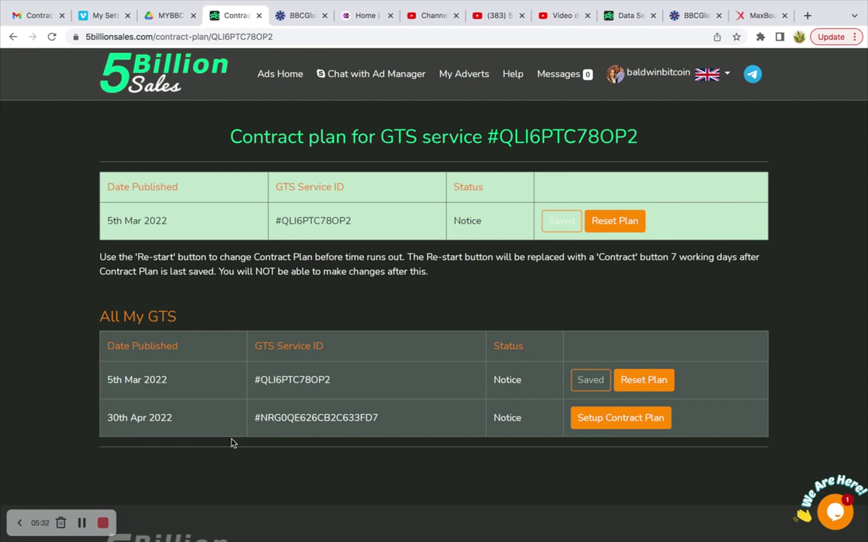
click(646, 424)
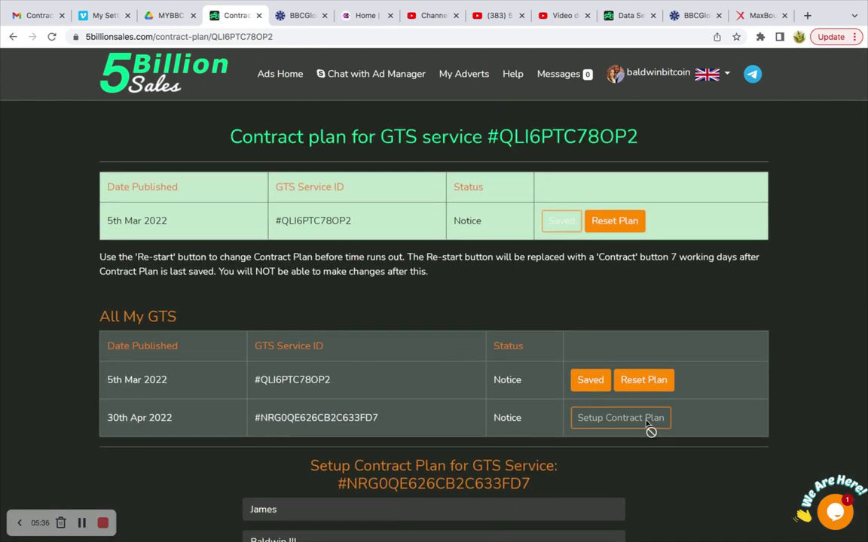
click(83, 527)
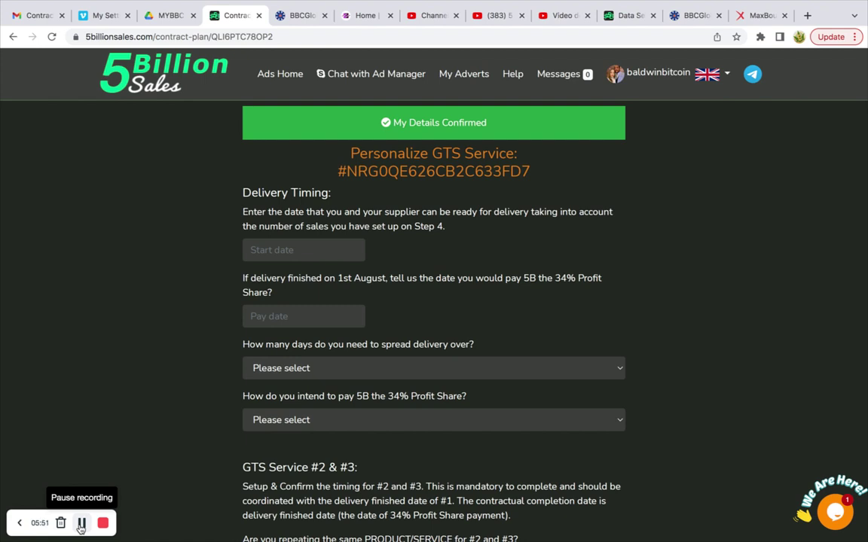
- Set the delivery start date to 7 October 2022 in the Delivery Timing section
scroll(132, 430, down, 1)
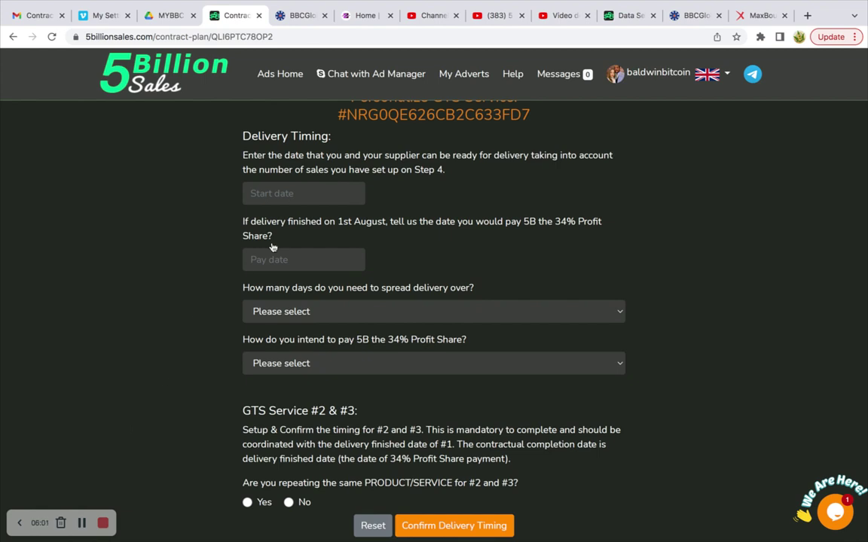
click(339, 196)
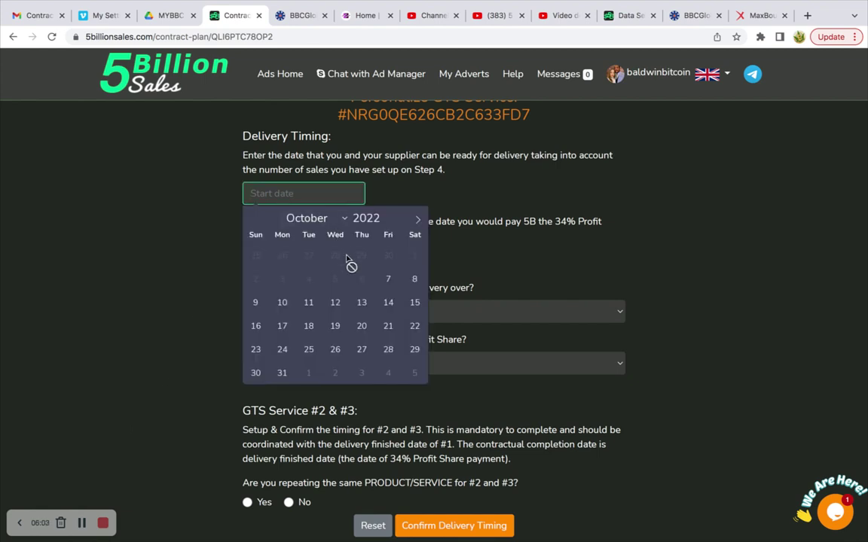
click(390, 284)
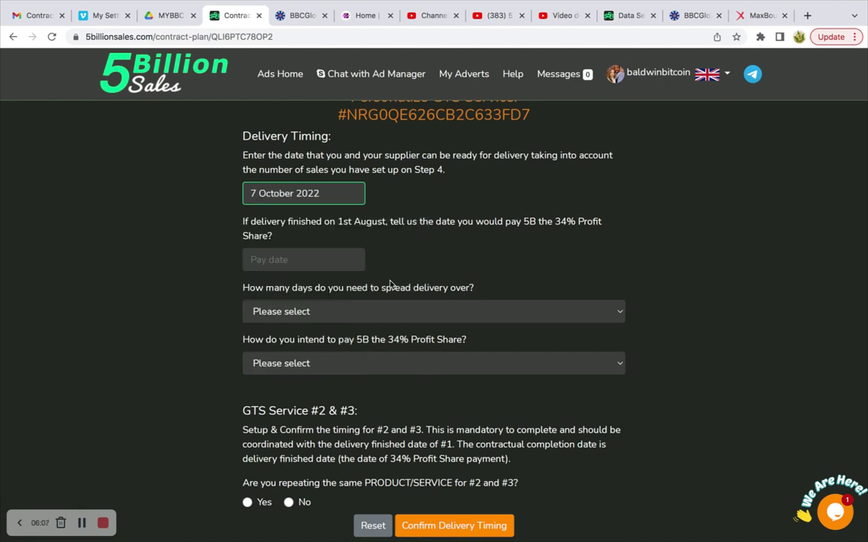
click(325, 259)
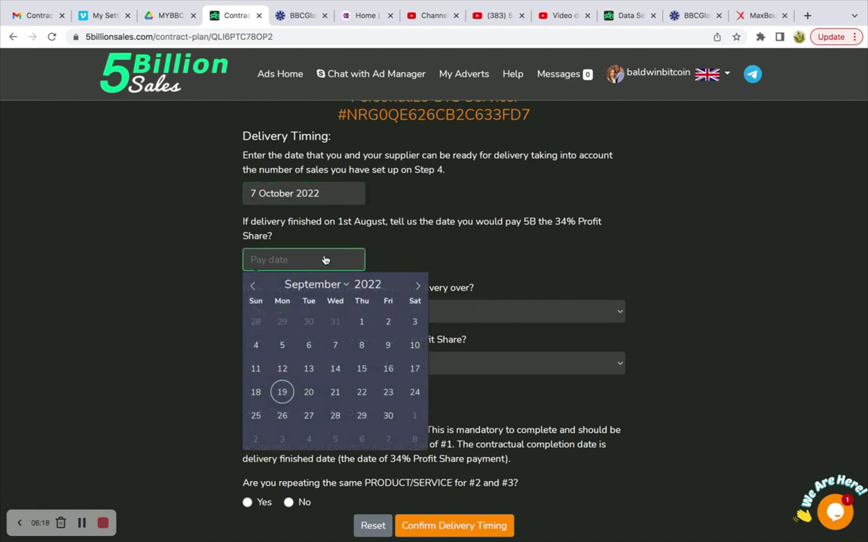
click(250, 287)
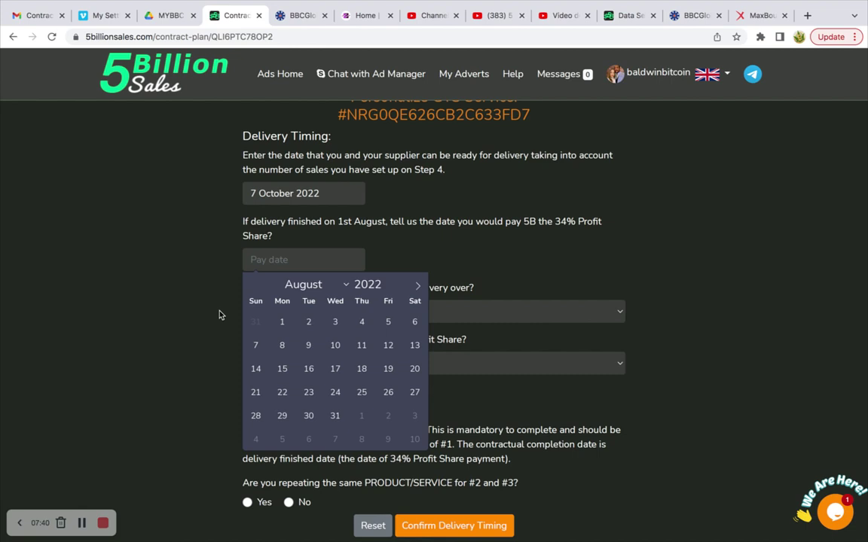
click(219, 315)
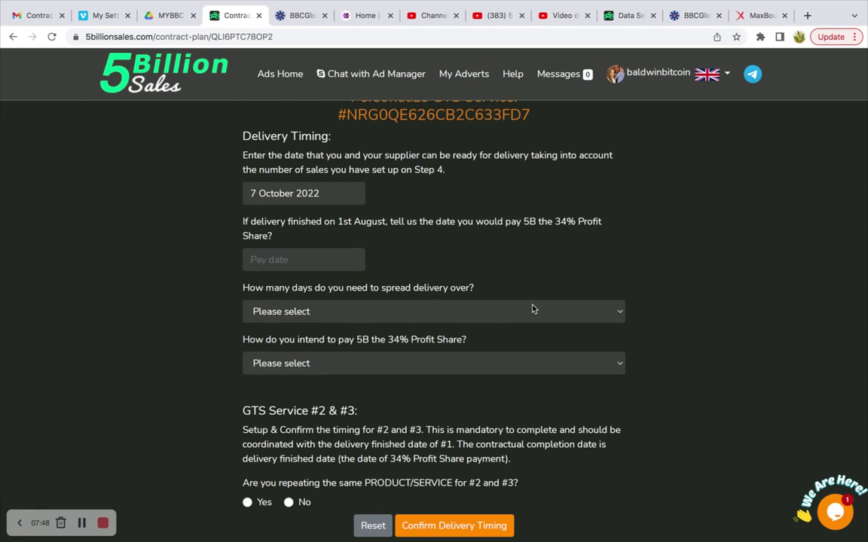
- Set the number of days to spread delivery over to 30
click(621, 312)
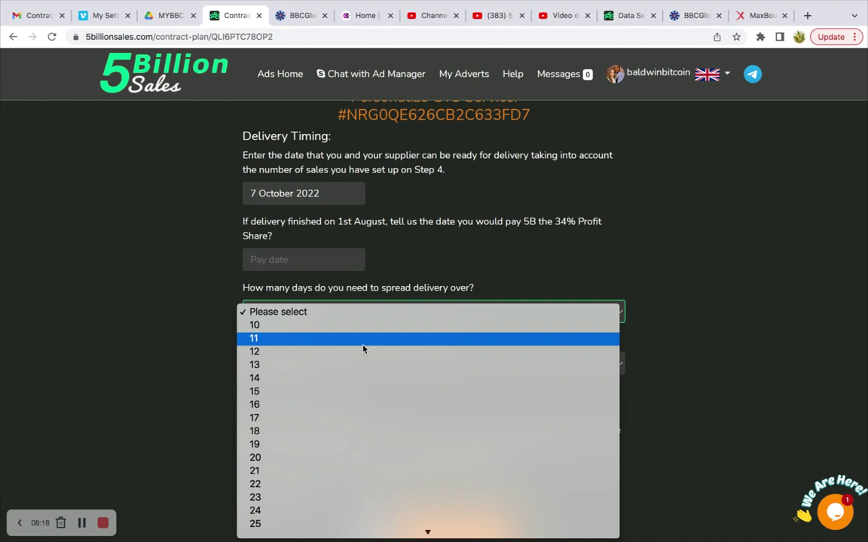
scroll(362, 348, down, 5)
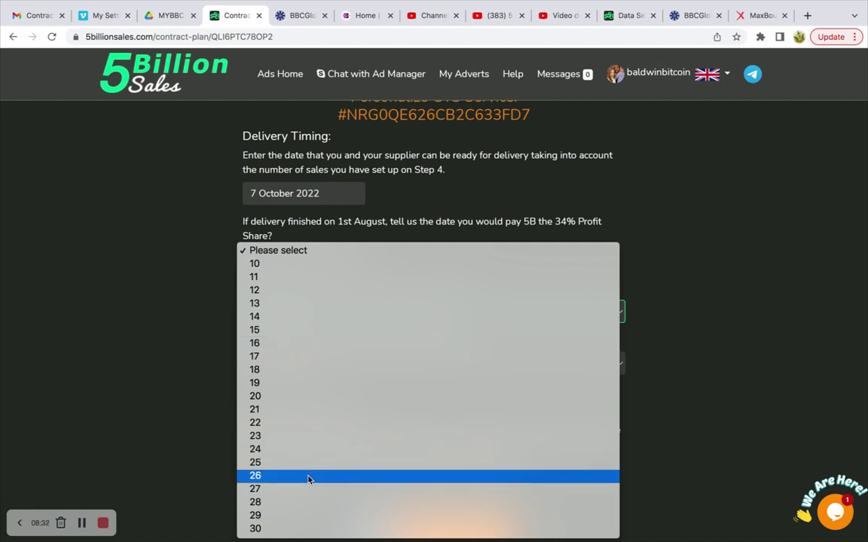
click(279, 530)
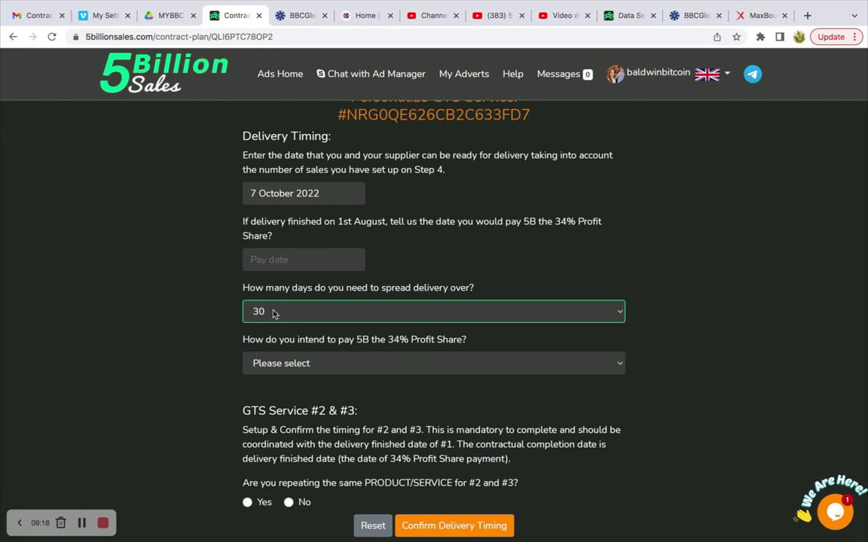
- Set the 34% Profit Share pay date to 1 October 2022 and its payment method to Bank
click(299, 255)
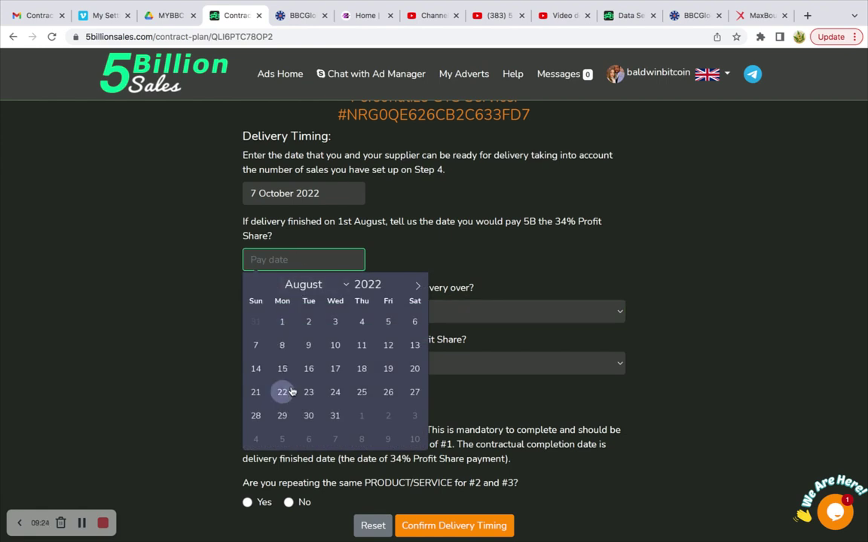
click(419, 287)
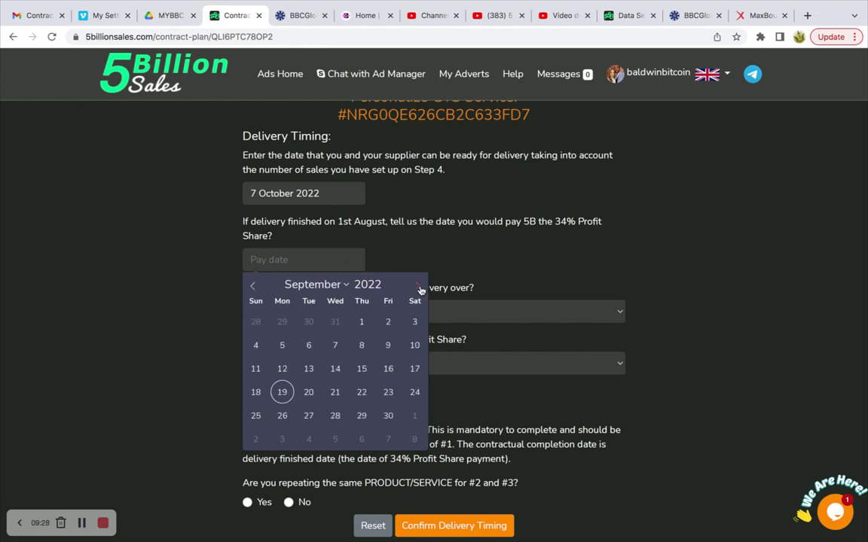
click(419, 287)
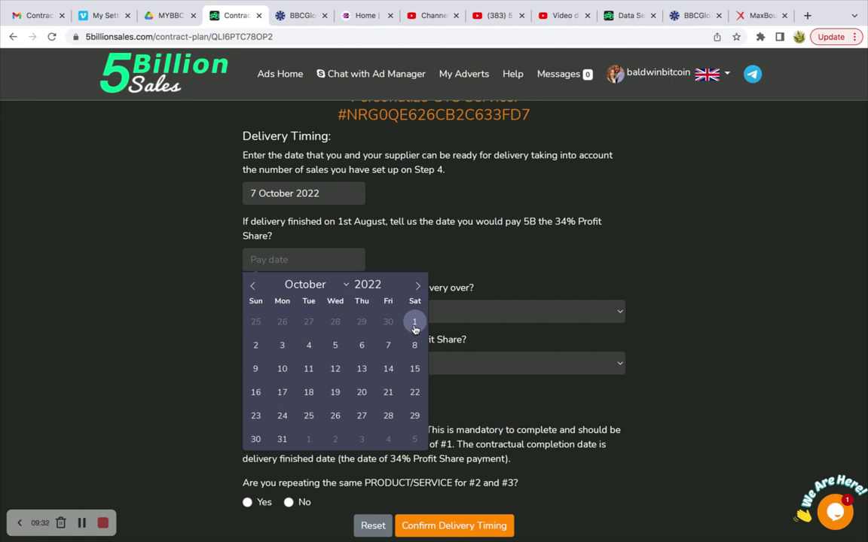
click(414, 322)
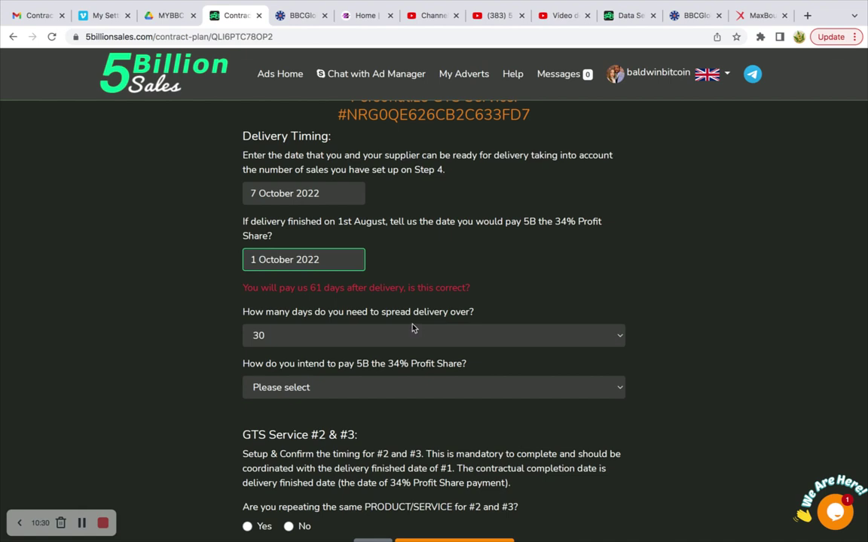
click(621, 389)
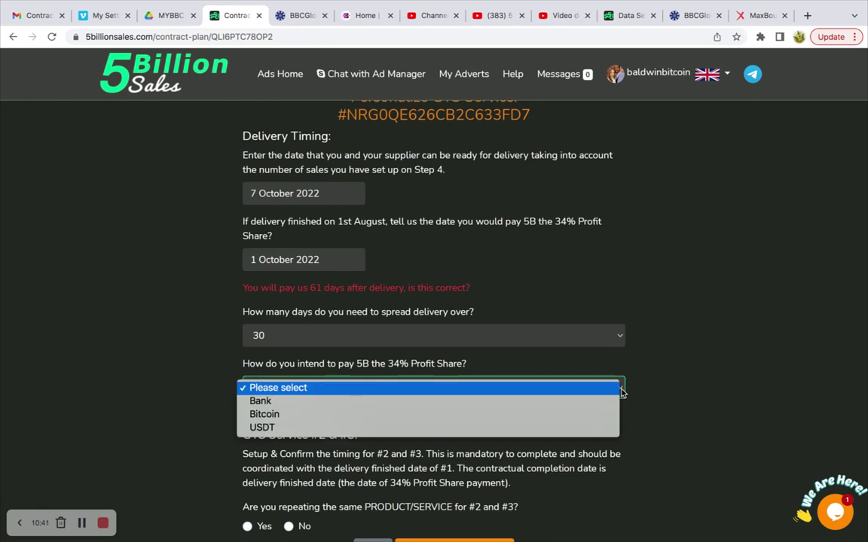
click(261, 401)
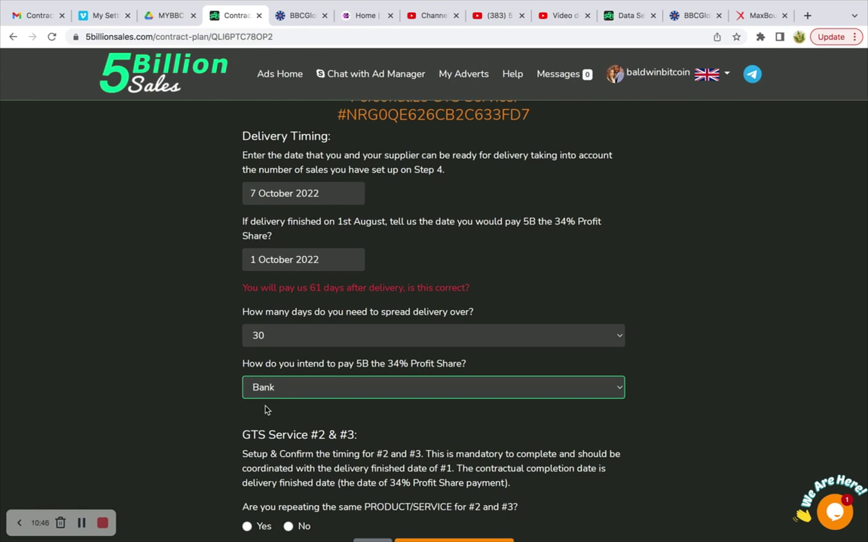
- Answer Yes to repeating the same product/service for #2 and #3, and confirm the delivery timing
scroll(265, 410, down, 2)
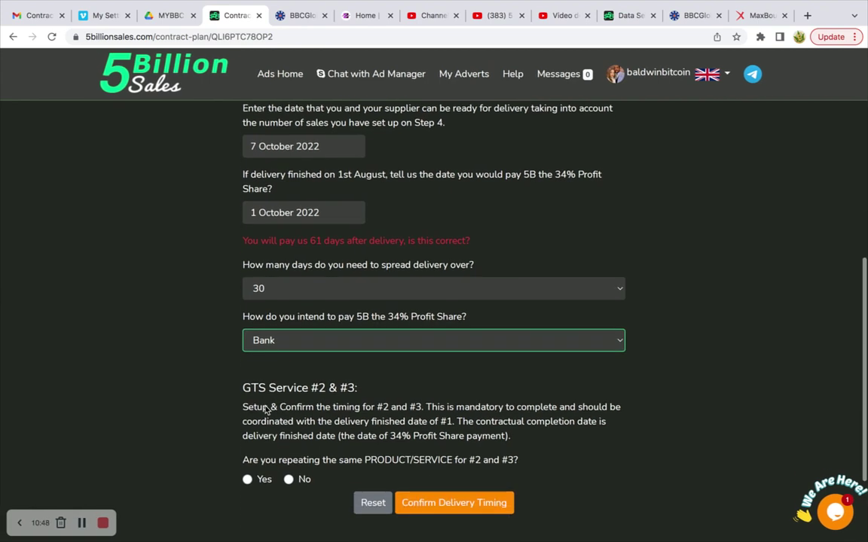
scroll(265, 409, down, 1)
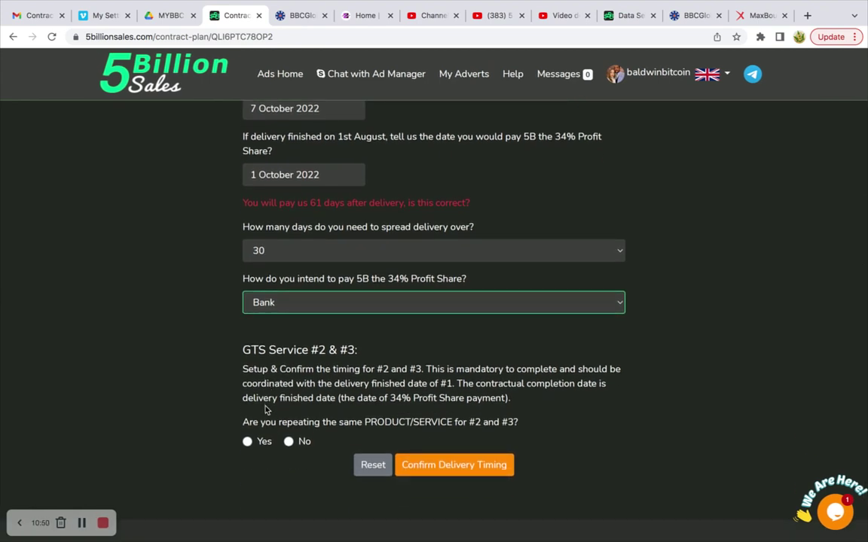
click(247, 443)
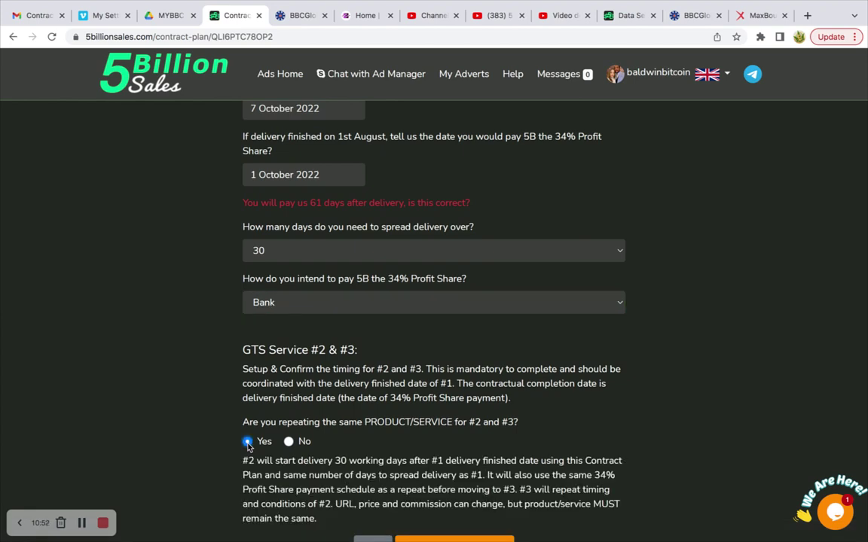
scroll(180, 449, down, 3)
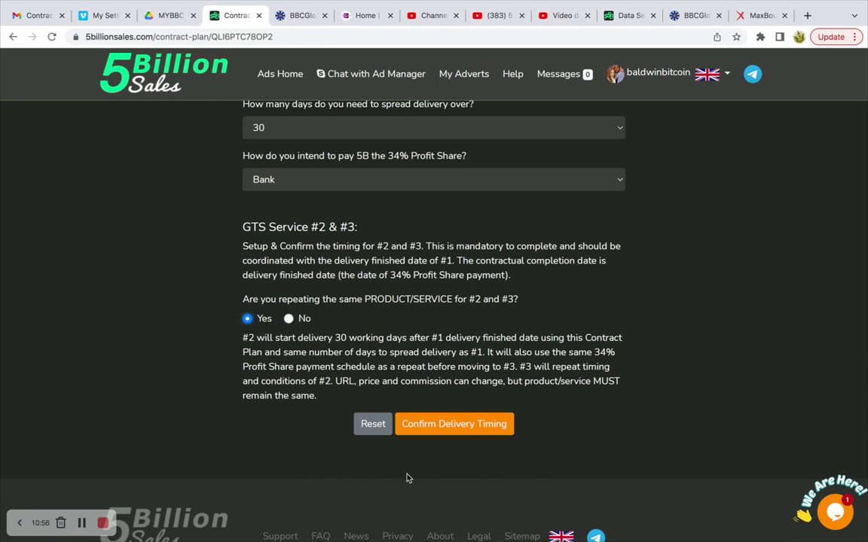
click(473, 427)
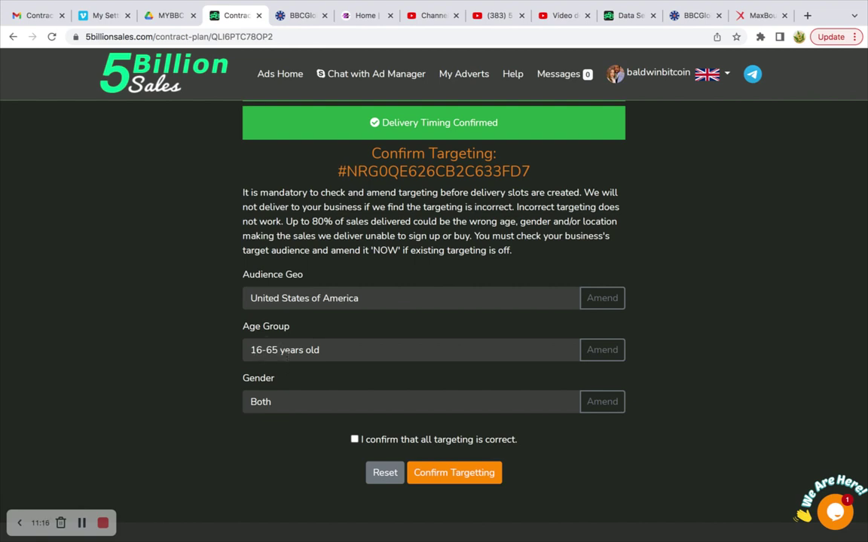
- Declare all audience targeting correct and confirm it, moving on to the Confirm Flow section
click(354, 440)
click(470, 474)
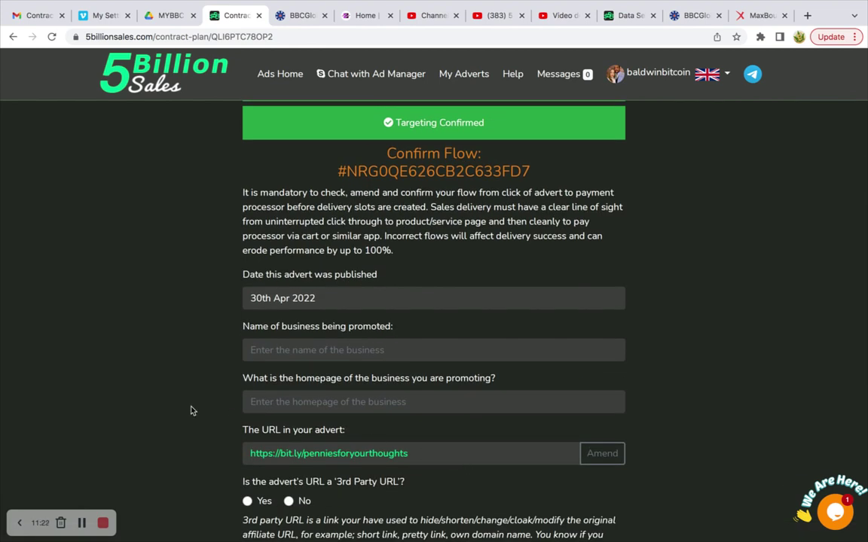
scroll(189, 411, down, 1)
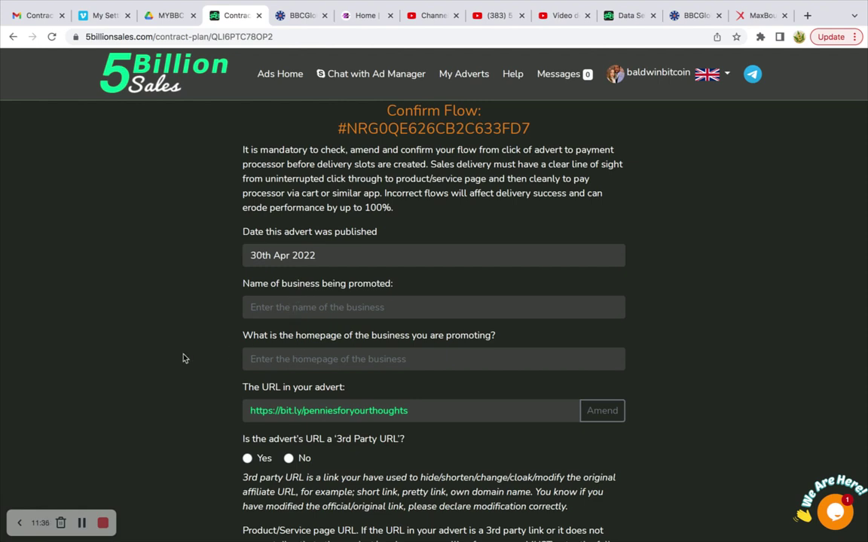
- Enter SurveyJunkie as the business name and its afflat3e1.com link as the homepage, and answer No to the advert's URL being a 3rd Party URL
click(82, 522)
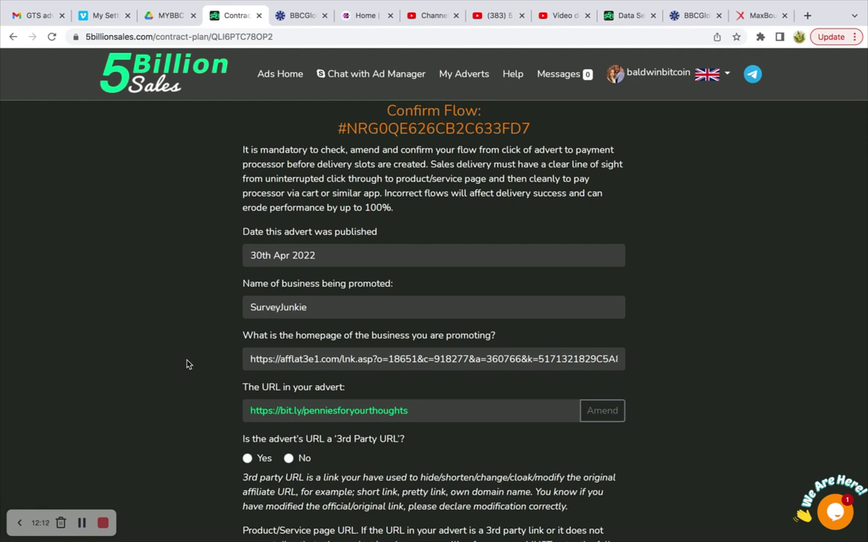
scroll(188, 364, down, 2)
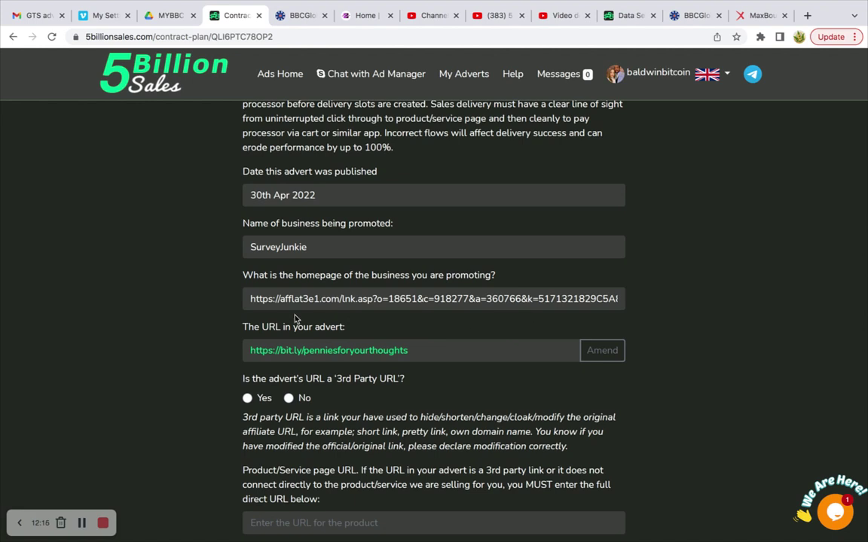
scroll(148, 317, down, 2)
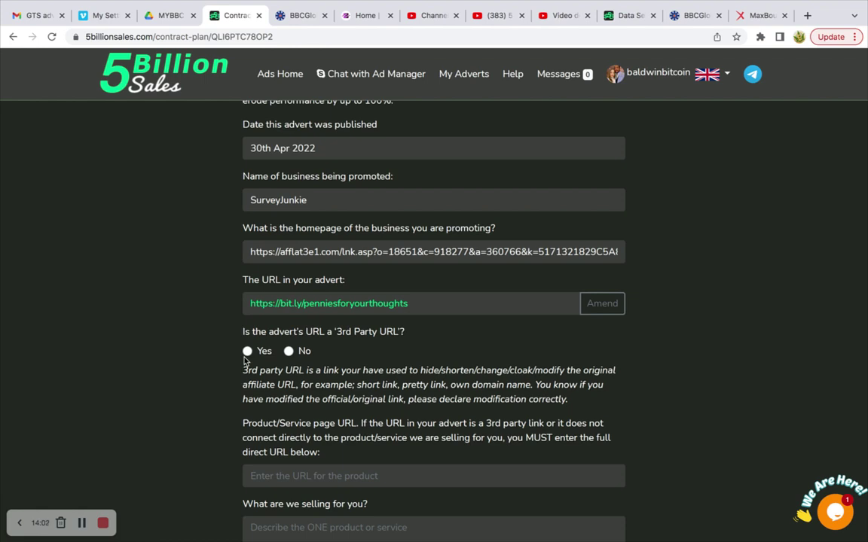
click(289, 352)
- Set the product page URL to the afflat3e1.com link and describe the product as "An offer for people to receive payment for their opinions, by completing paid surveys."
scroll(170, 382, down, 1)
scroll(170, 383, down, 2)
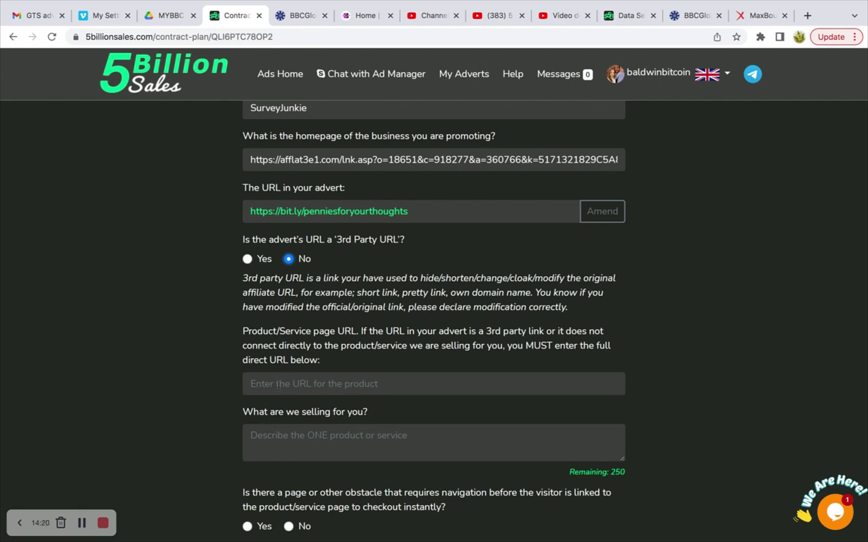
click(278, 385)
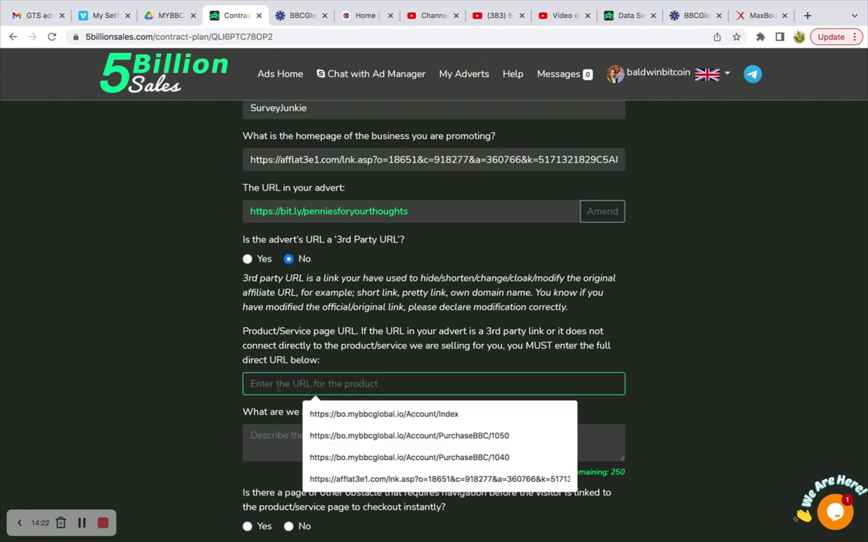
click(350, 480)
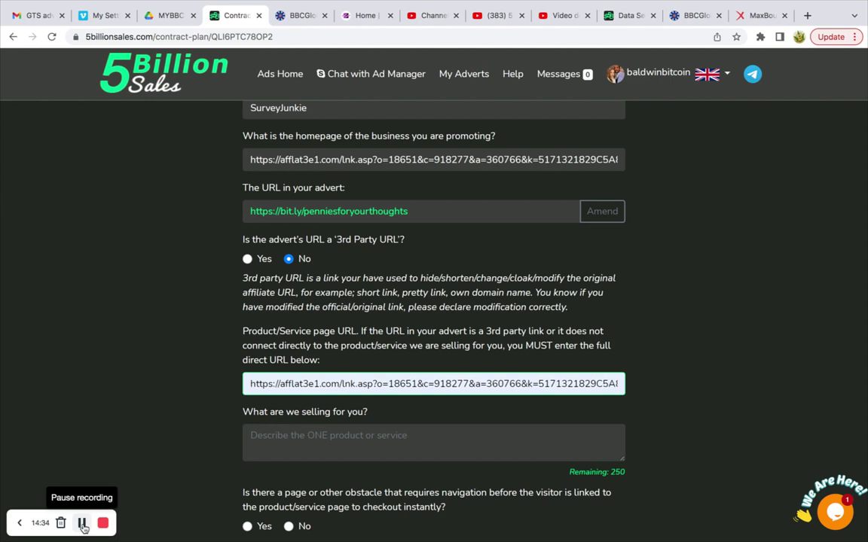
key(Tab)
text(An offer for people to receive payment for their opinions, by completing paid surveys.)
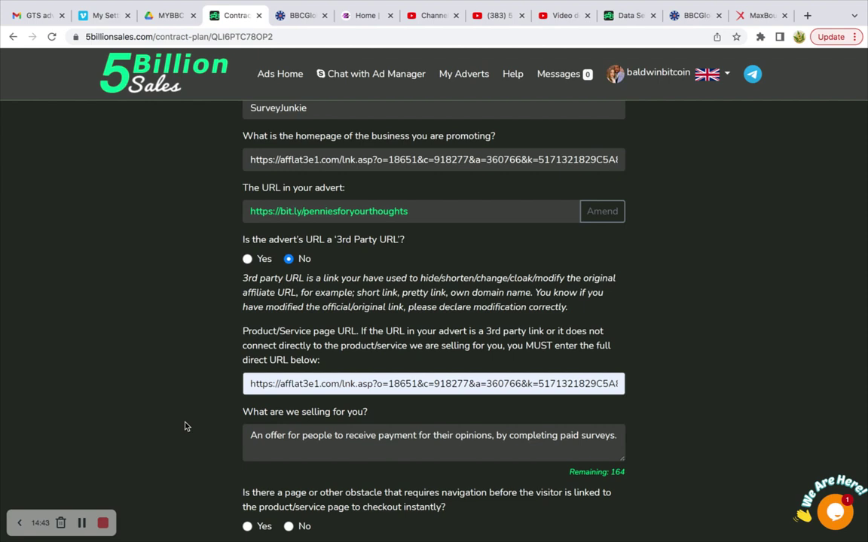
- Answer No to an obstacle before the product/service page, declare the flow correct and confirm it
scroll(187, 426, up, 1)
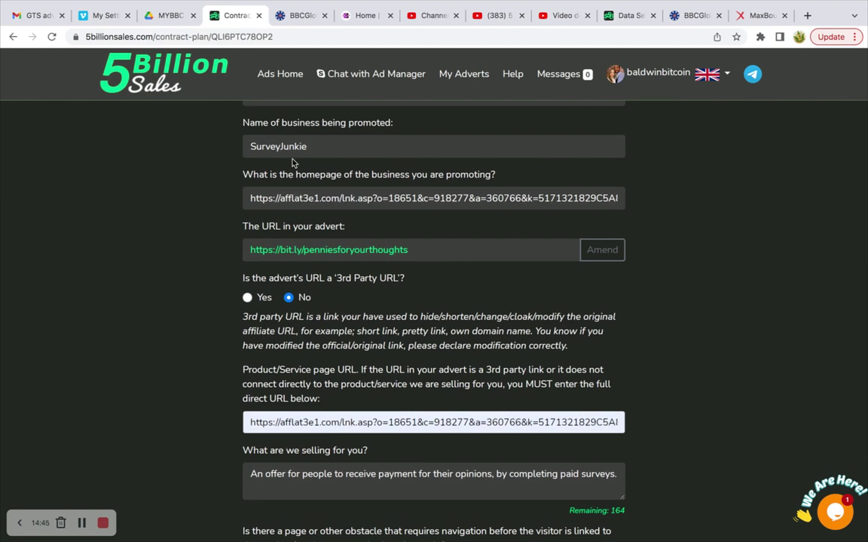
scroll(158, 400, down, 3)
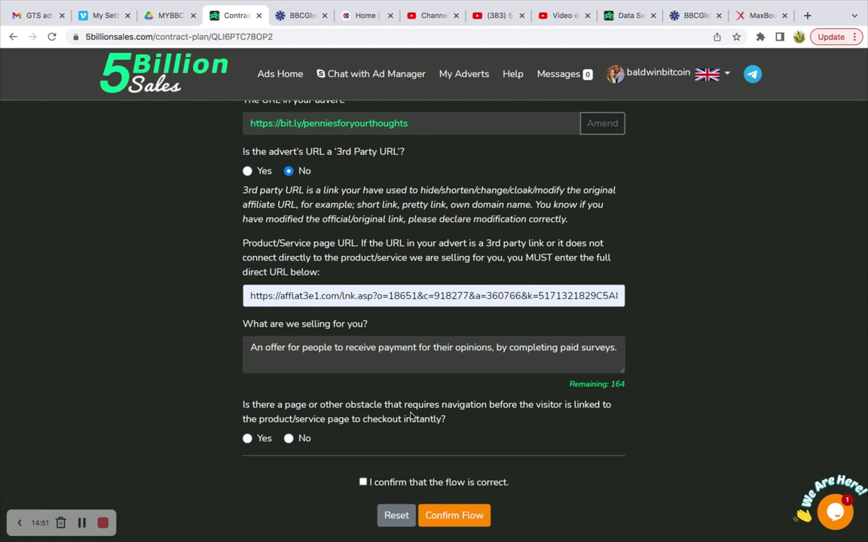
click(290, 439)
scroll(202, 363, up, 3)
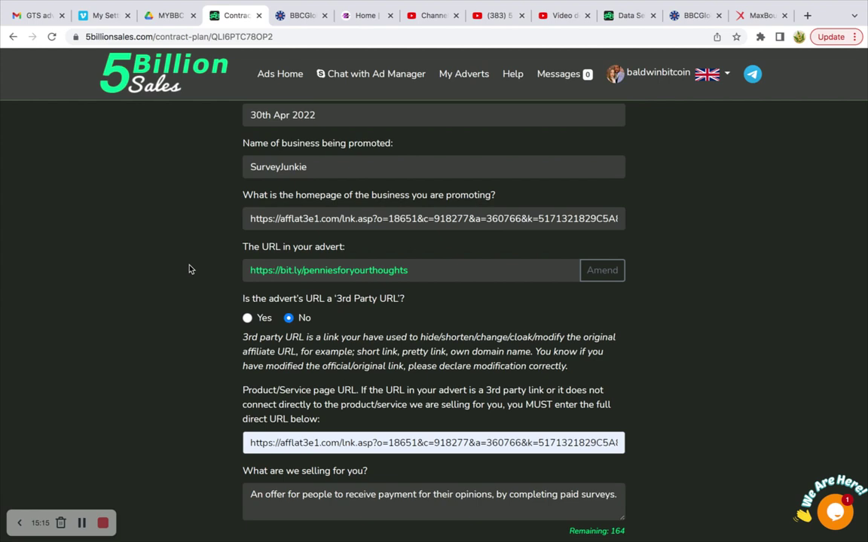
scroll(190, 269, down, 1)
scroll(190, 269, up, 1)
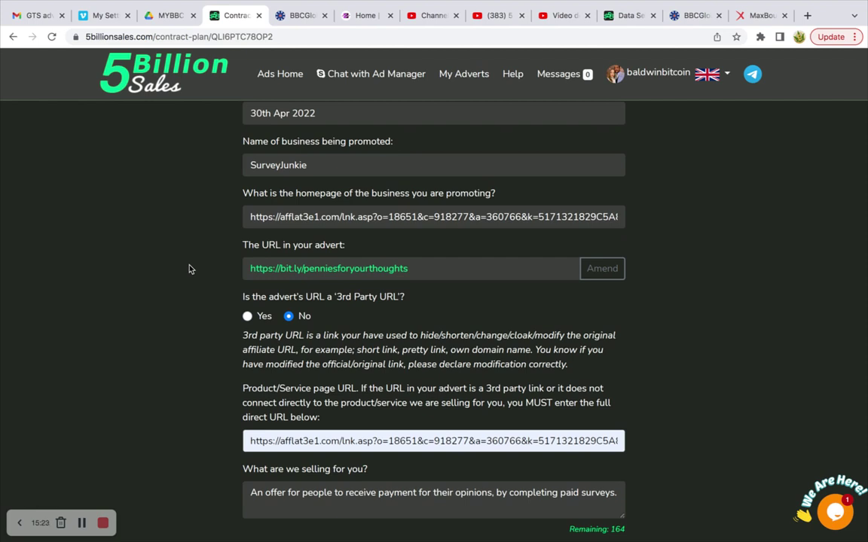
scroll(190, 269, down, 4)
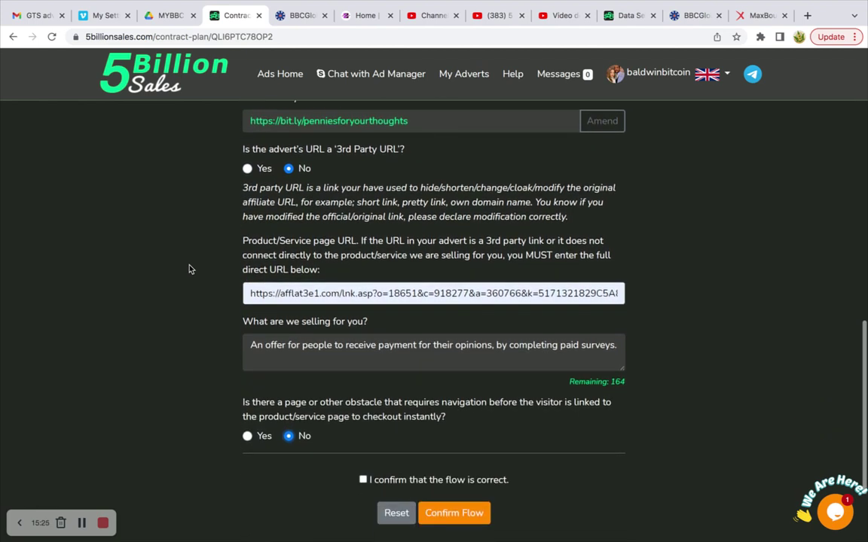
scroll(190, 269, down, 1)
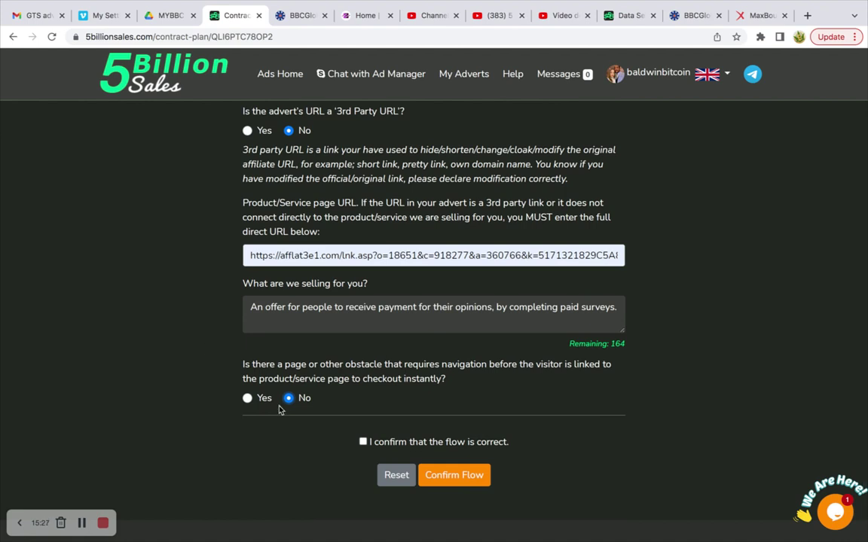
click(362, 443)
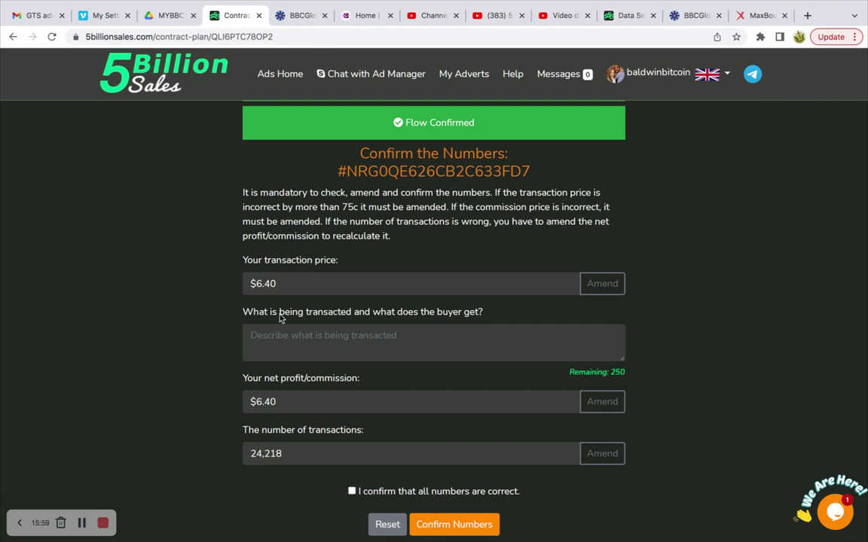
- Describe the transaction as "After a user registers for this offer, I receive a commission of $6.40 and they then can receive payment for completing paid surveys (CPA)"
scroll(359, 326, down, 1)
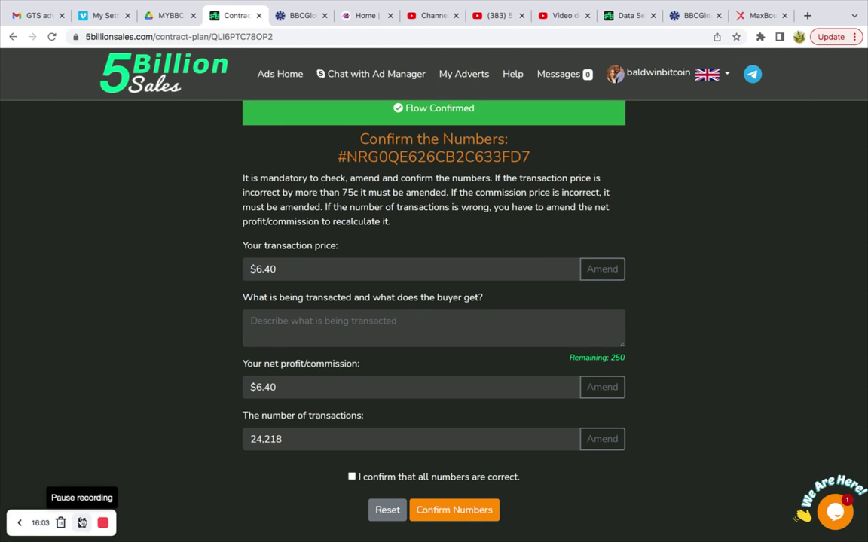
click(82, 523)
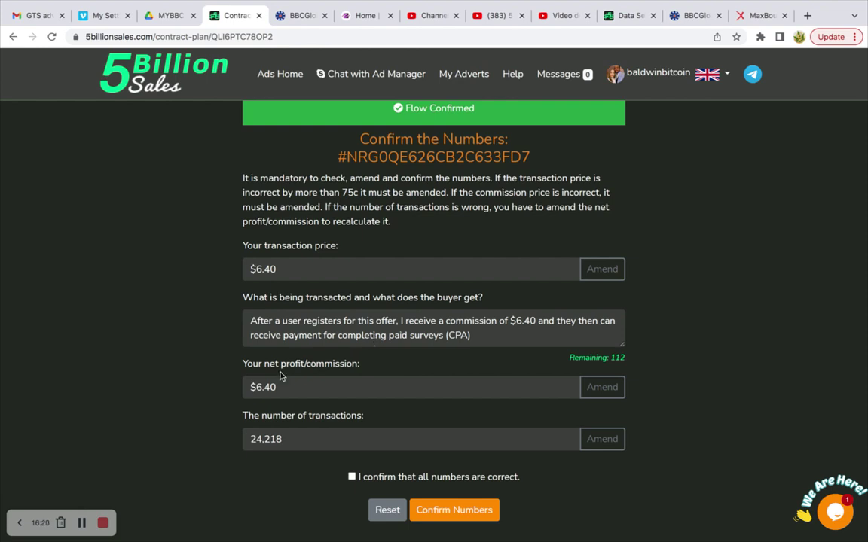
scroll(283, 387, down, 1)
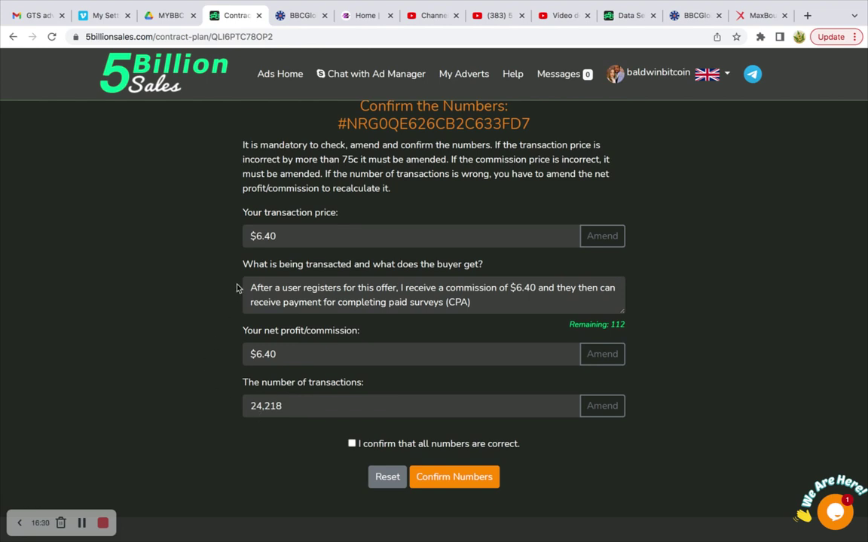
- Check the transaction price, net commission and number of transactions, declare all numbers correct and confirm them
scroll(237, 289, up, 1)
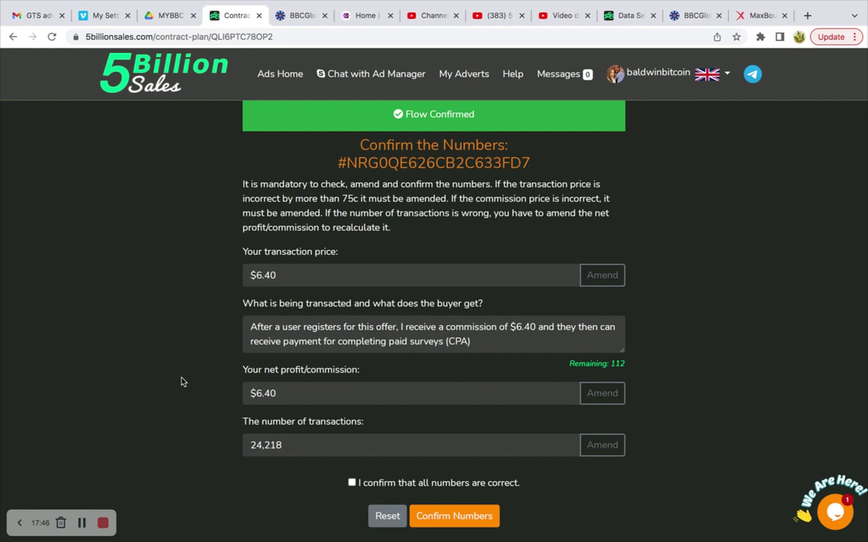
scroll(181, 382, up, 2)
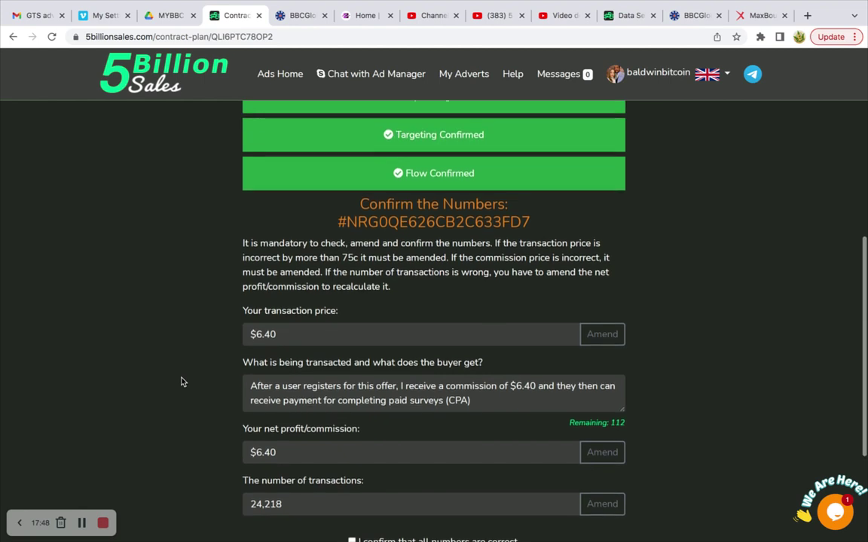
scroll(181, 381, up, 1)
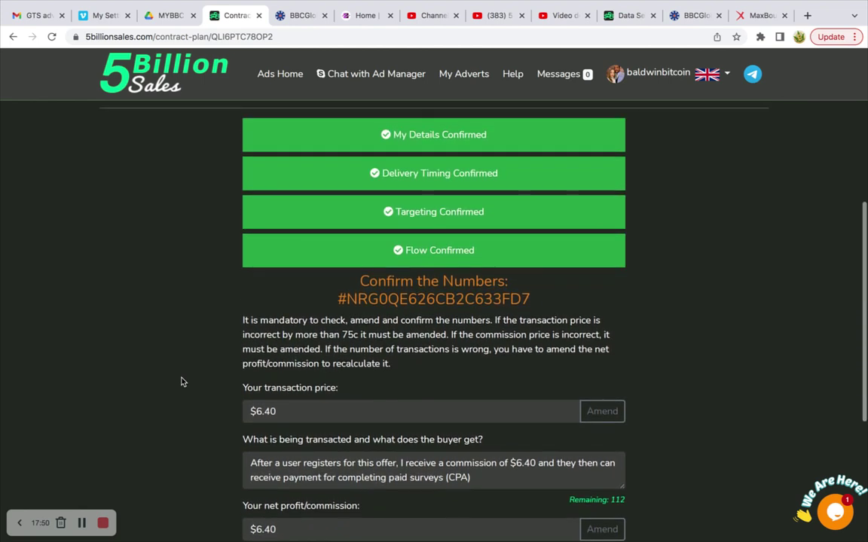
scroll(181, 382, down, 1)
scroll(181, 382, down, 2)
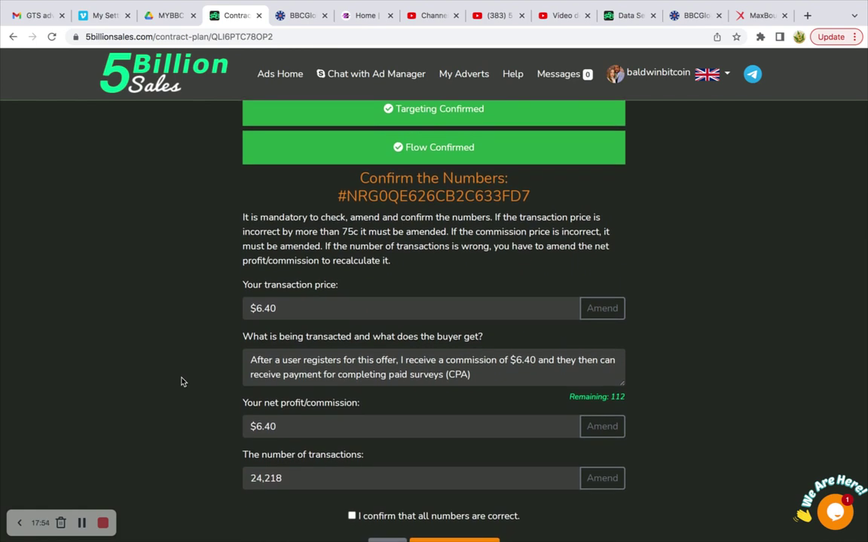
scroll(181, 382, down, 2)
scroll(181, 382, down, 1)
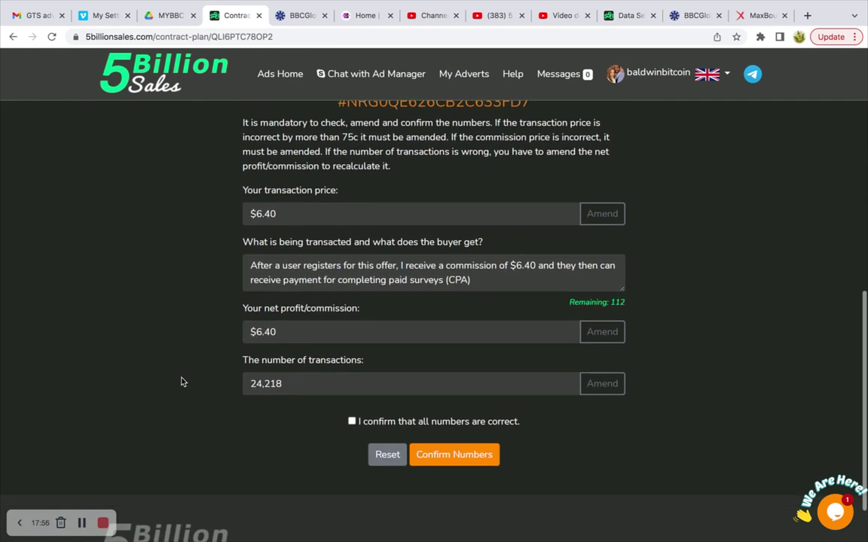
click(353, 422)
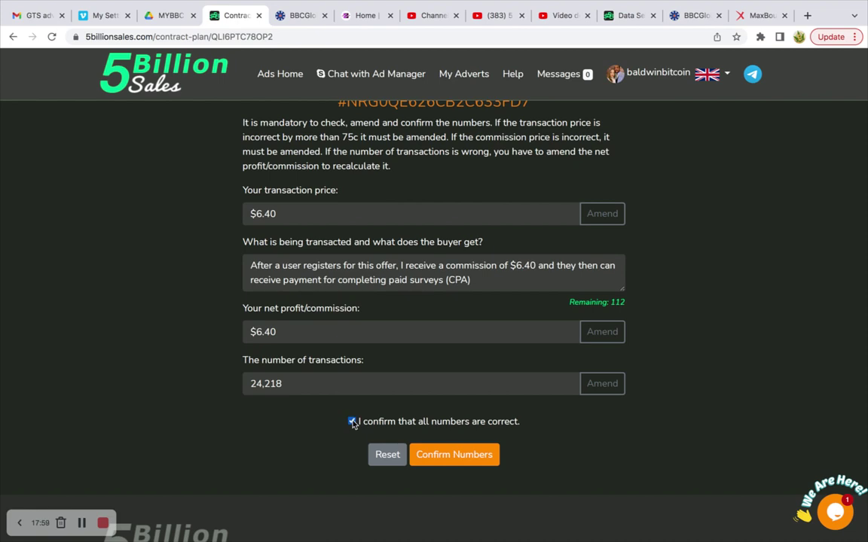
click(81, 523)
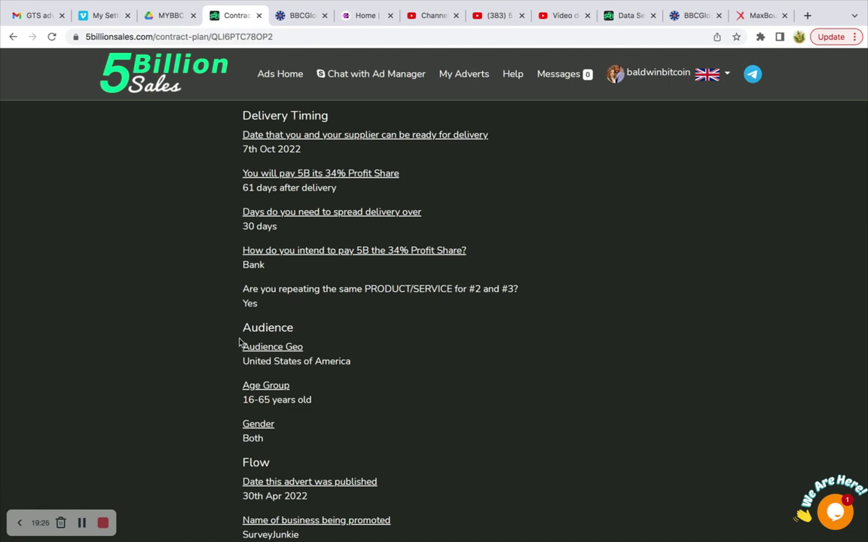
- Review the contract plan summary, covering the delivery timing, audience, flow and numbers entries
scroll(237, 343, down, 2)
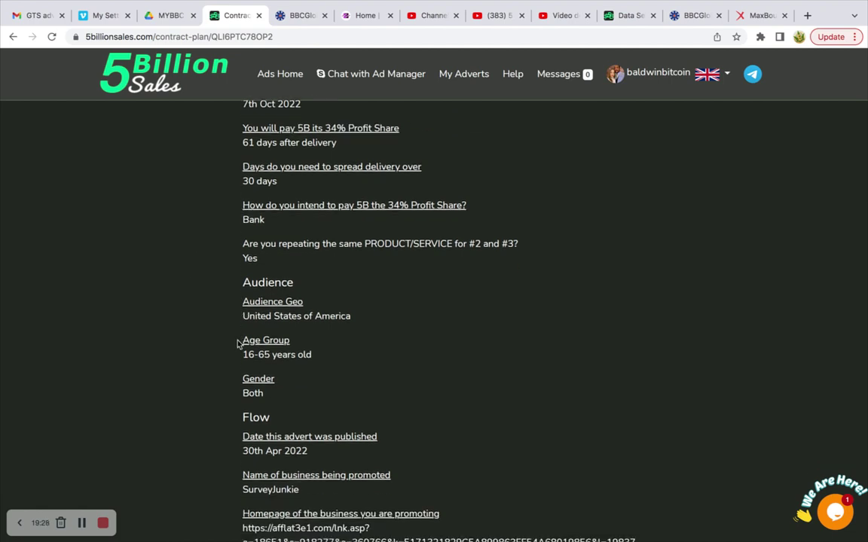
scroll(237, 344, down, 1)
scroll(237, 343, up, 1)
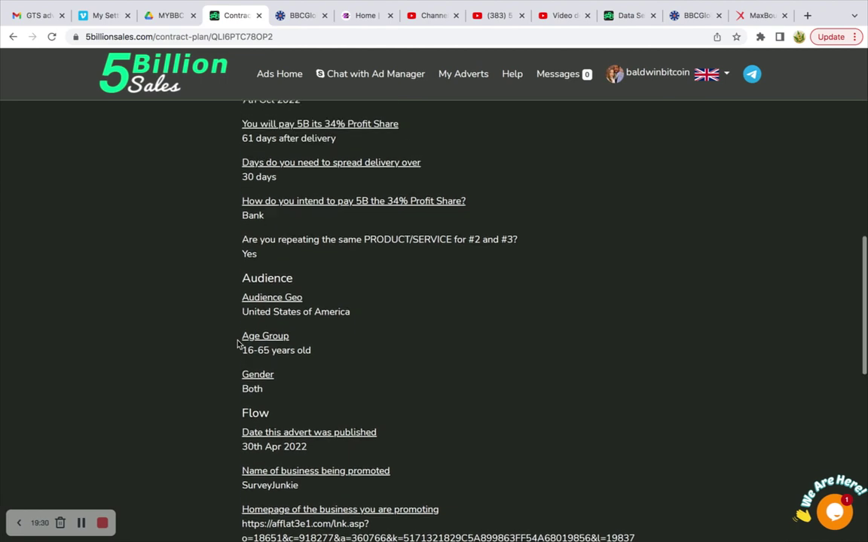
scroll(238, 344, down, 3)
scroll(238, 343, down, 4)
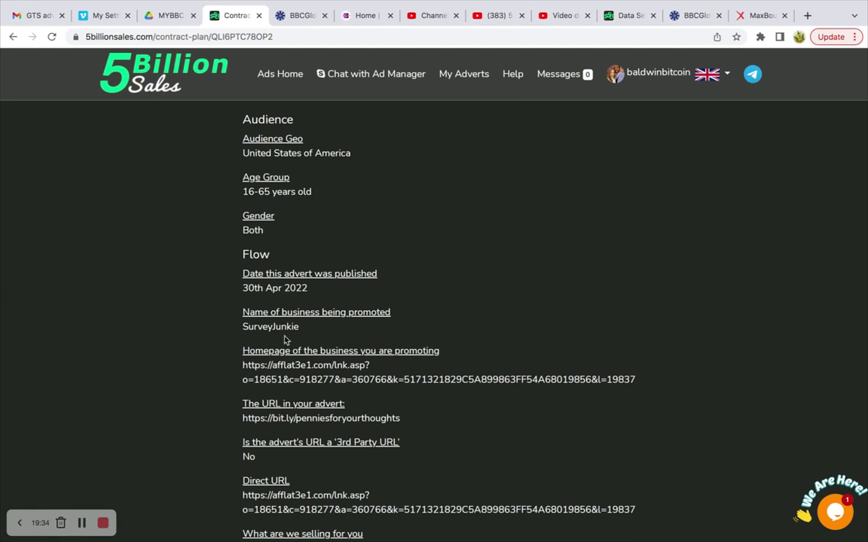
scroll(222, 373, down, 2)
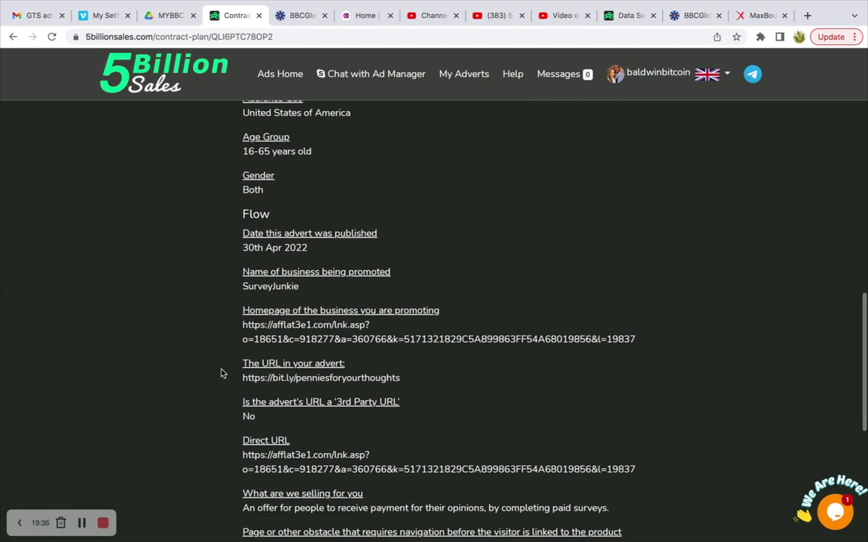
scroll(221, 372, down, 2)
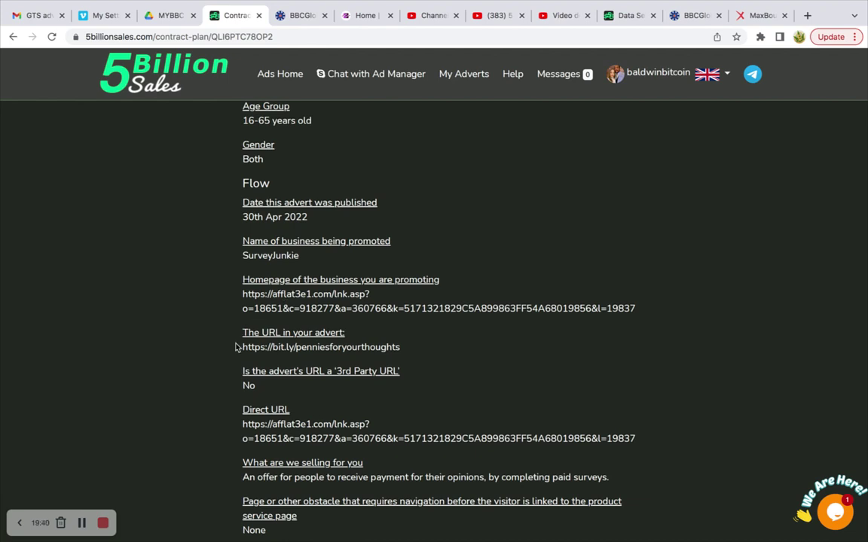
scroll(231, 370, down, 3)
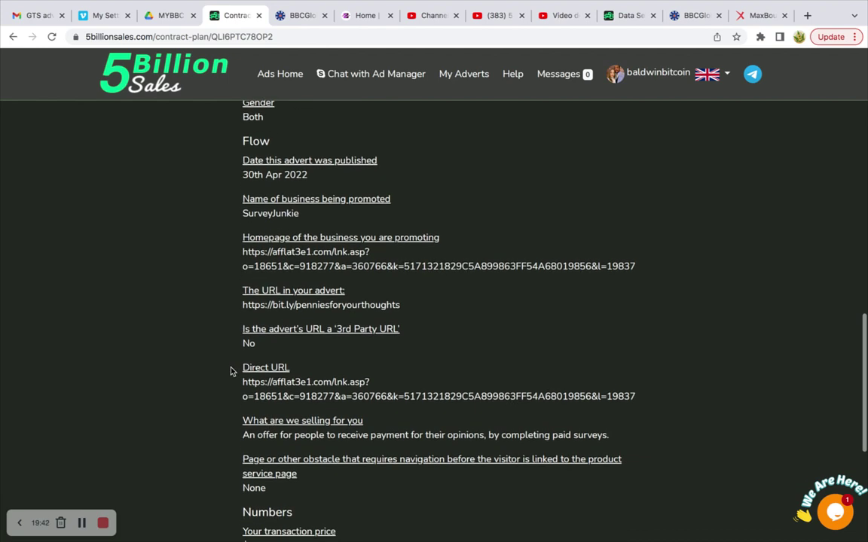
scroll(231, 371, down, 8)
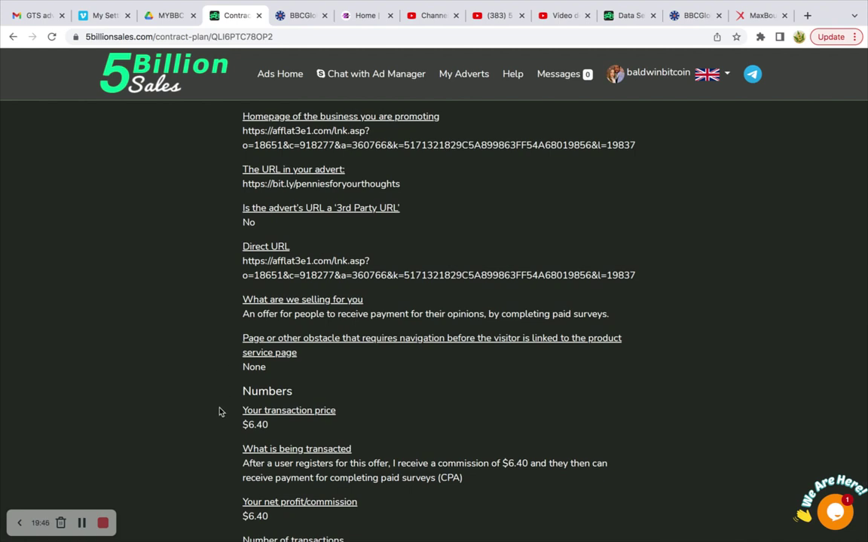
scroll(220, 411, down, 3)
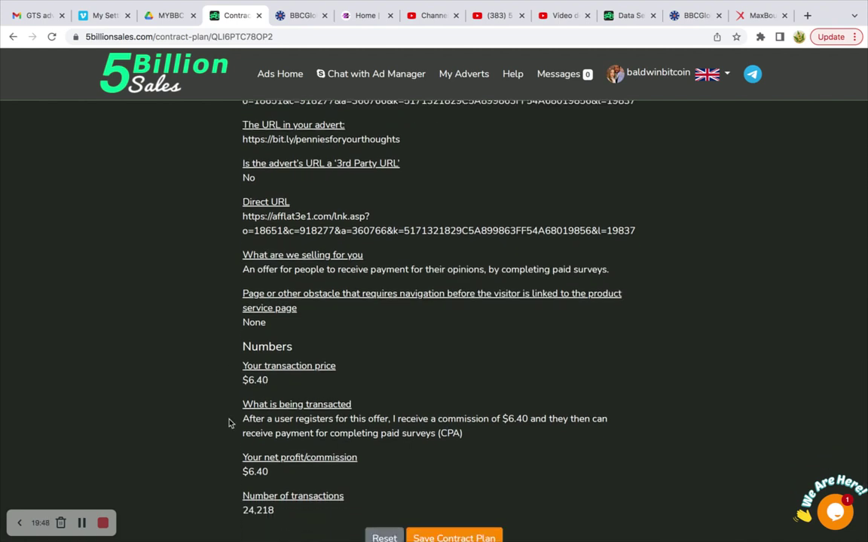
scroll(230, 424, down, 2)
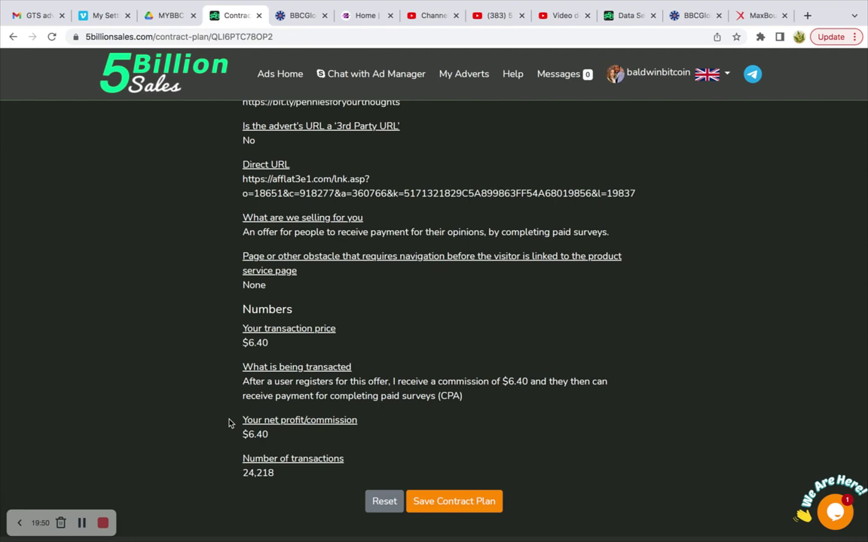
scroll(231, 424, down, 2)
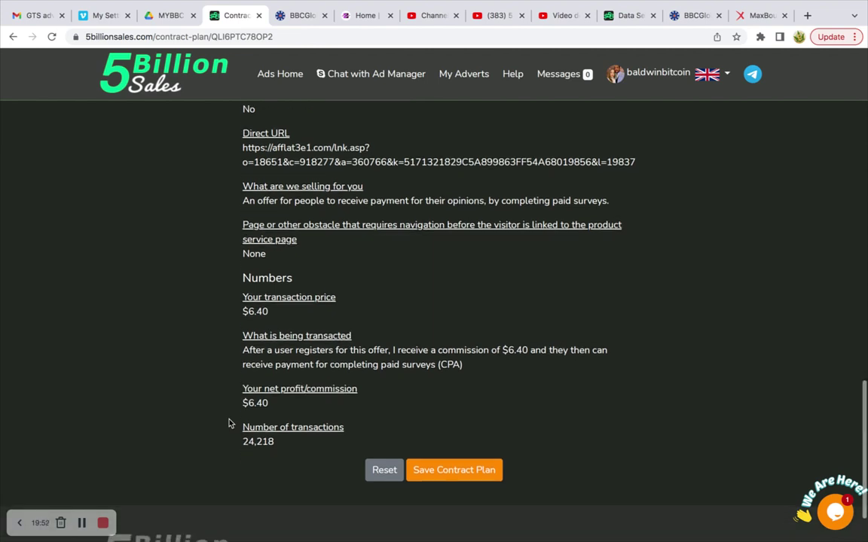
scroll(231, 424, down, 2)
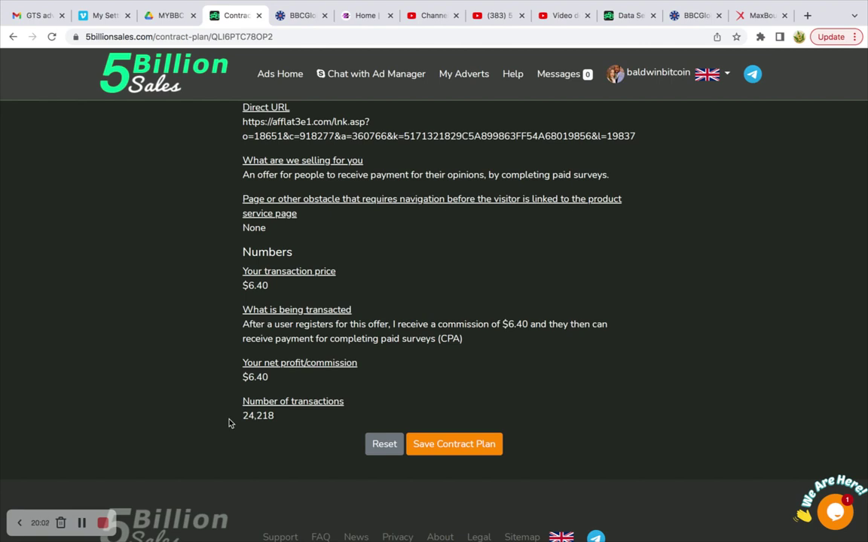
- Save the contract plan for the 30th Apr 2022 advert and check its entry in the All My GTS list
click(448, 447)
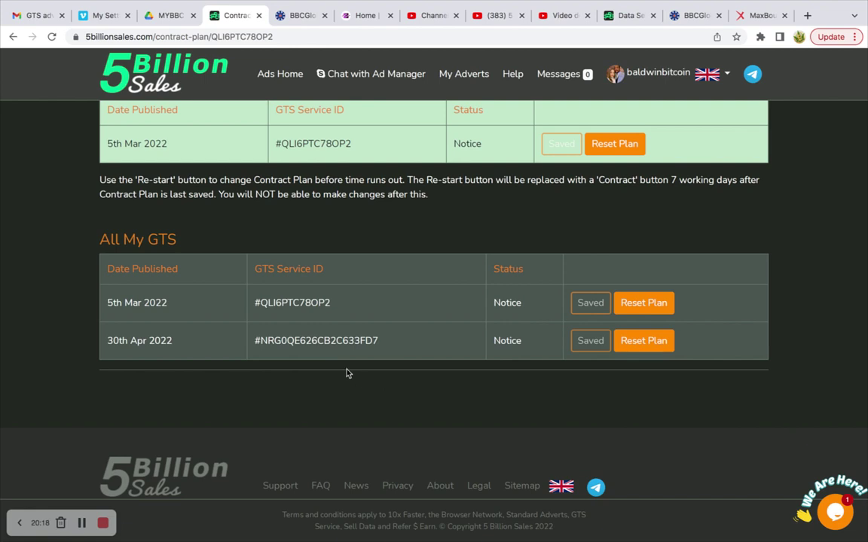
scroll(346, 371, up, 1)
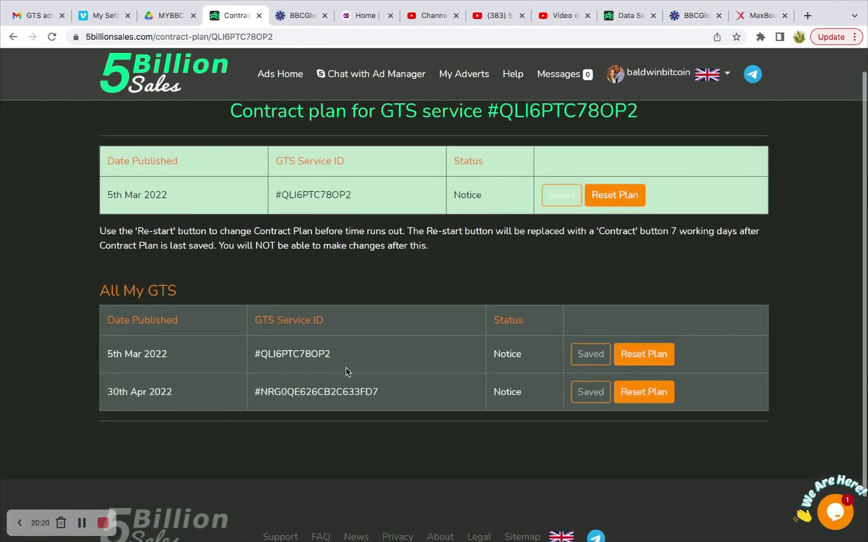
scroll(346, 371, up, 1)
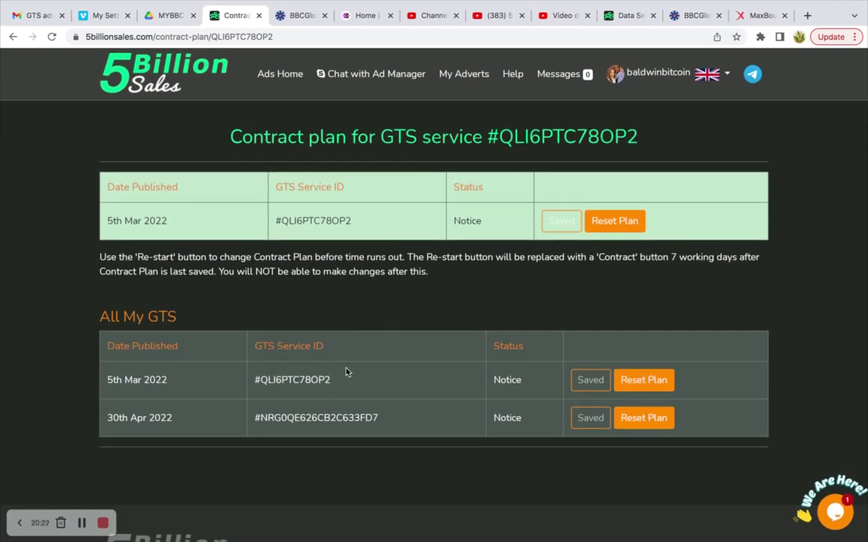